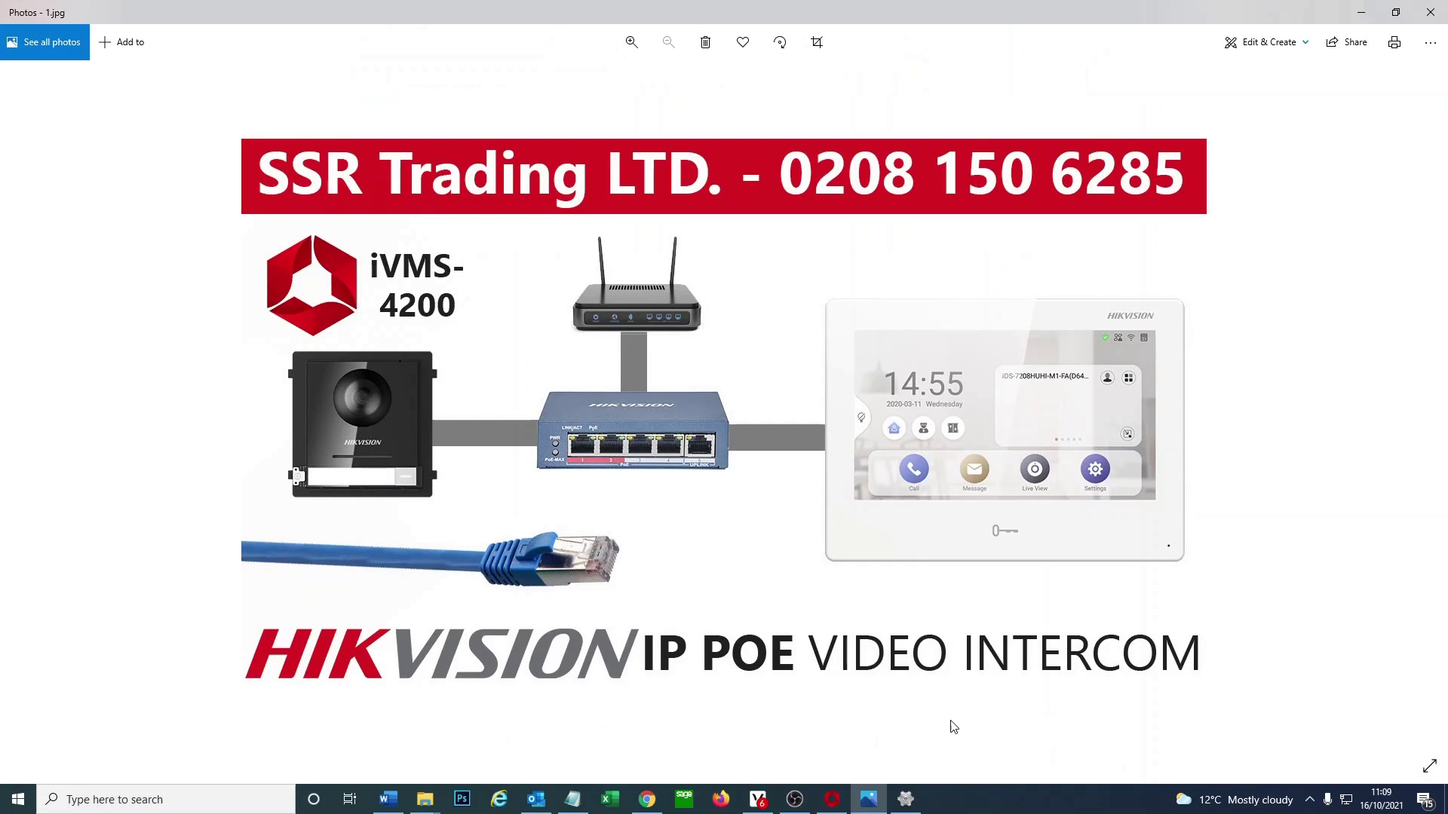
# - Activate the DS-KD8003-IME1 door station at 192.0.0.65, setting and confirming a new admin password
pyautogui.click(832, 798)
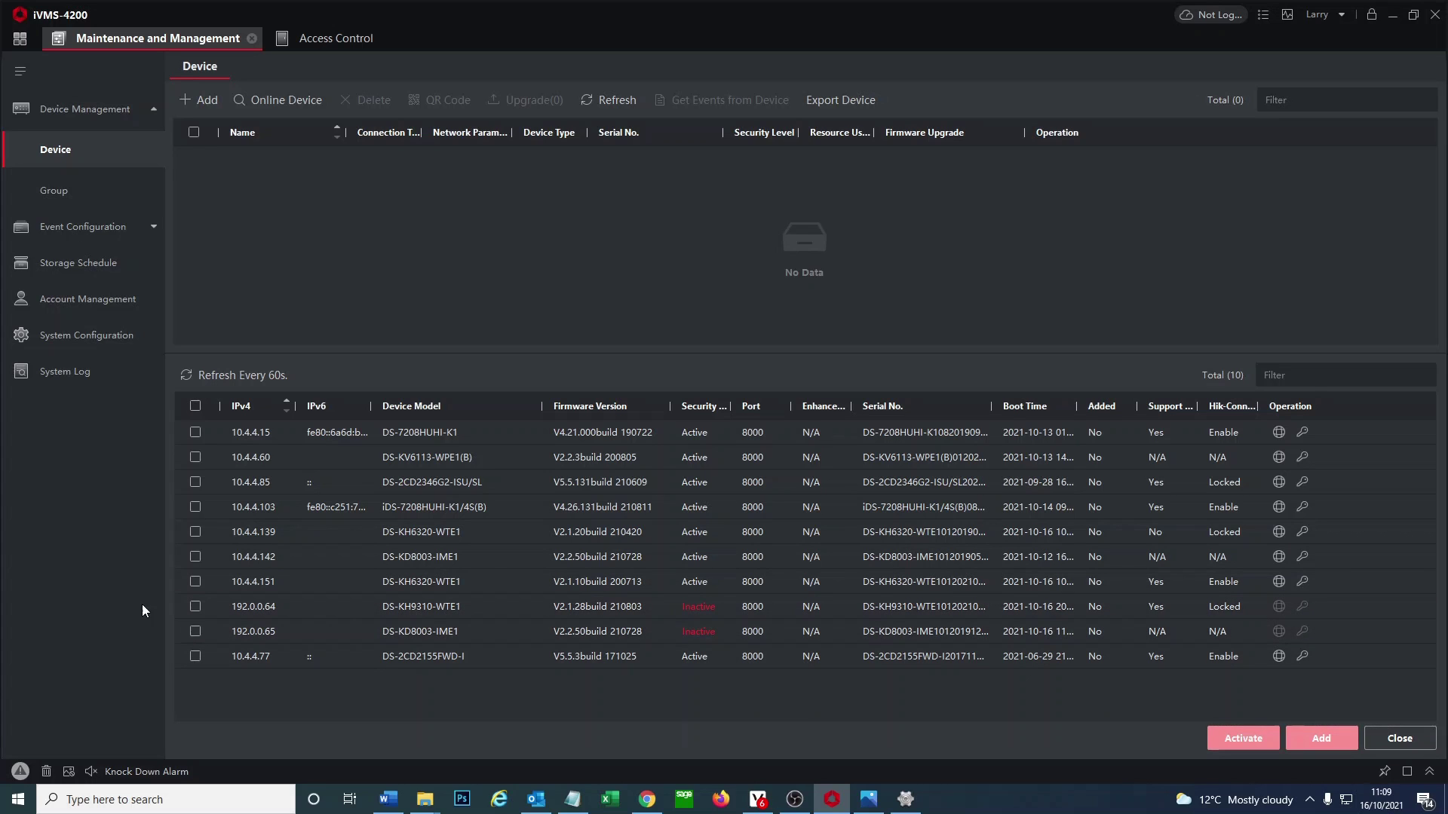
pyautogui.click(196, 631)
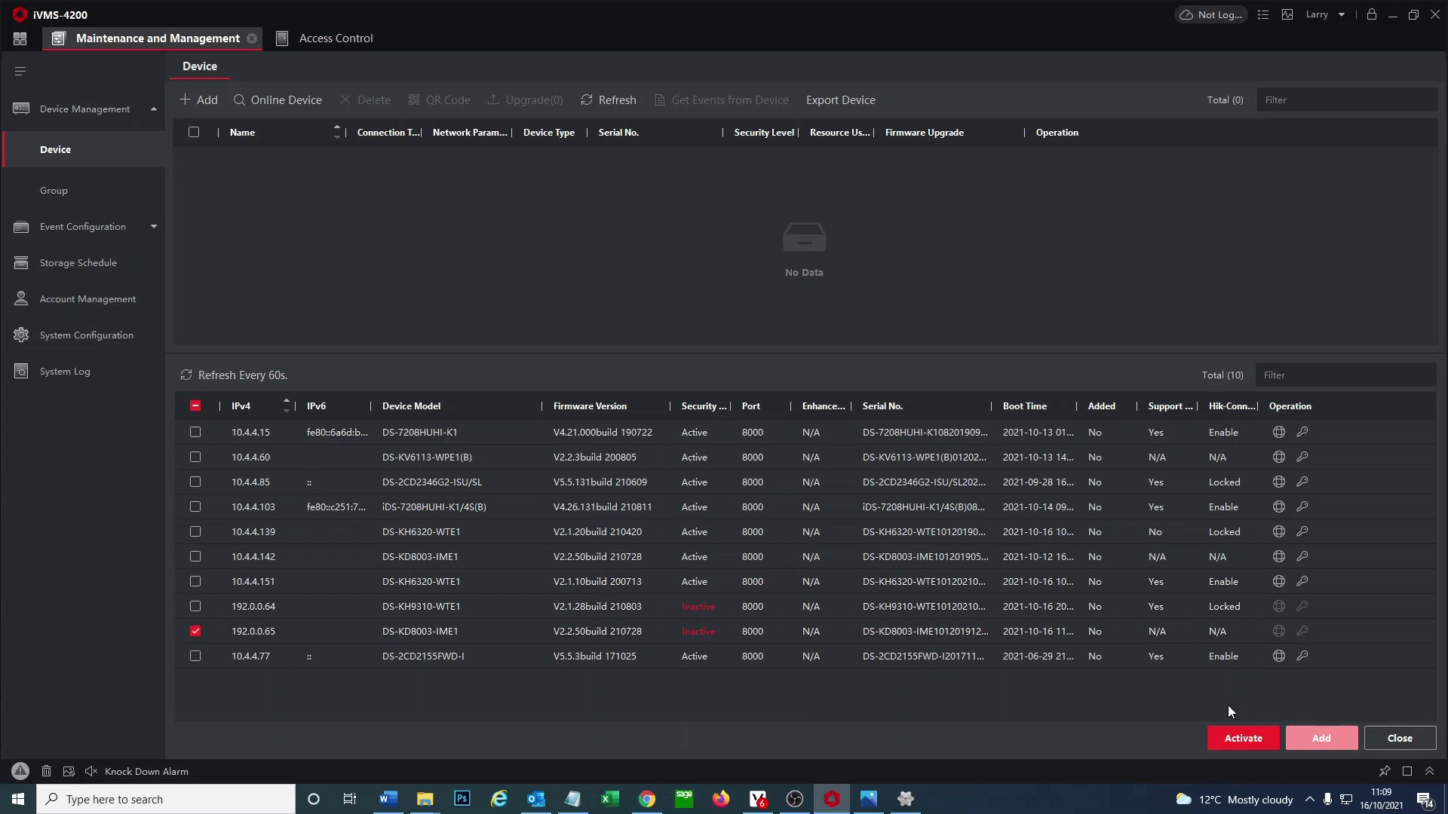
pyautogui.click(1224, 735)
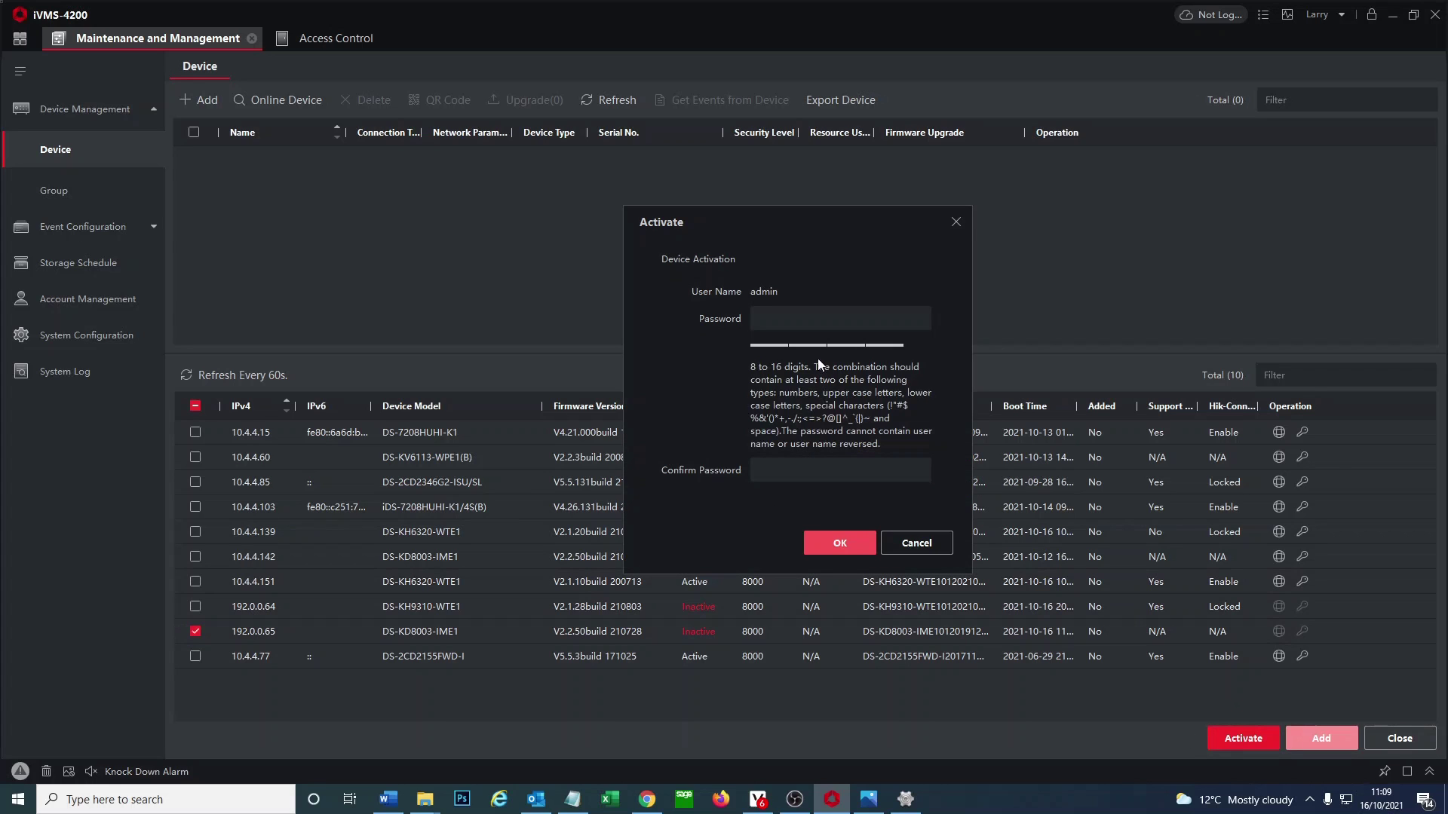
pyautogui.click(815, 325)
pyautogui.write('********')
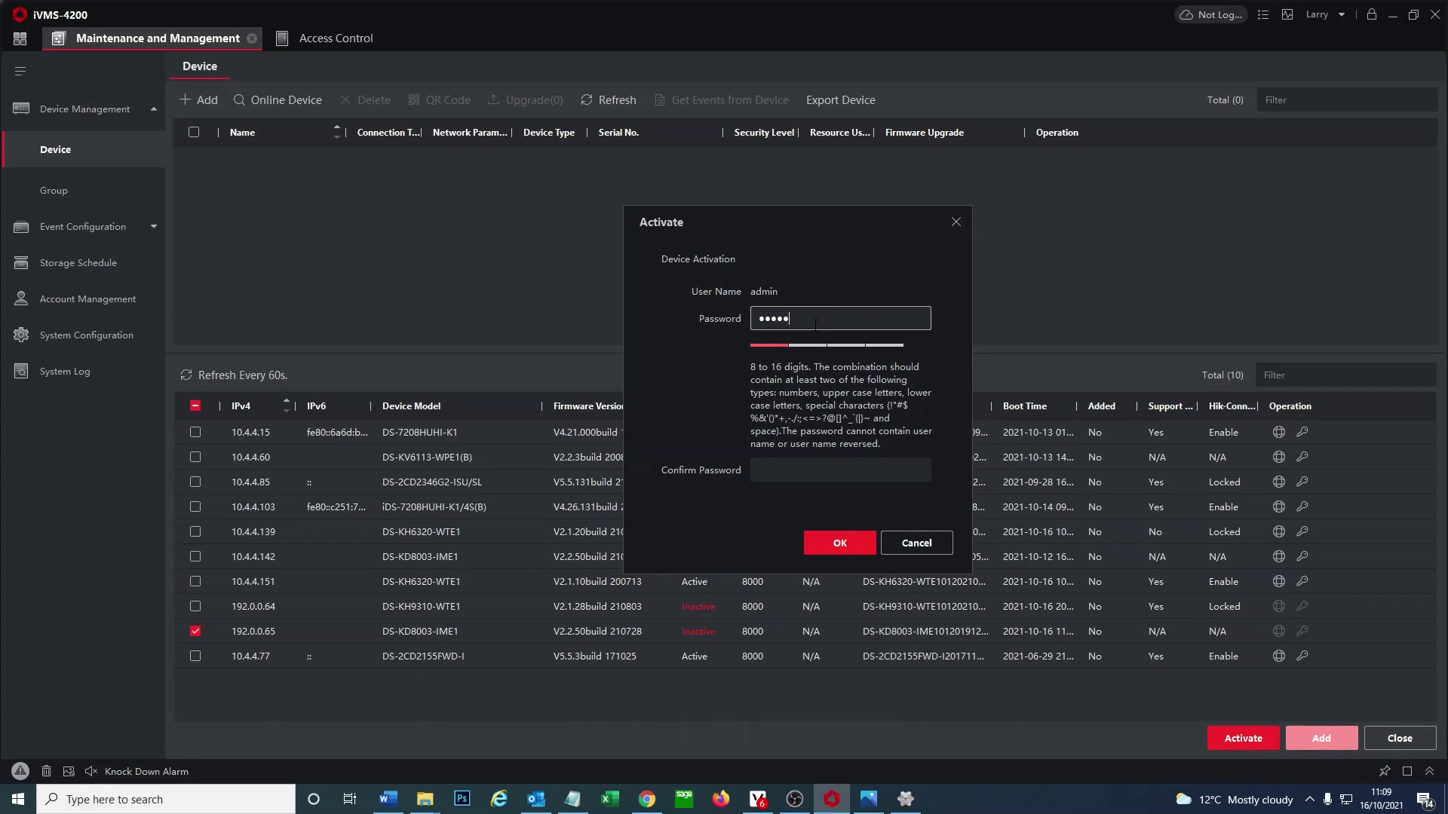
pyautogui.press('Tab')
pyautogui.write('********')
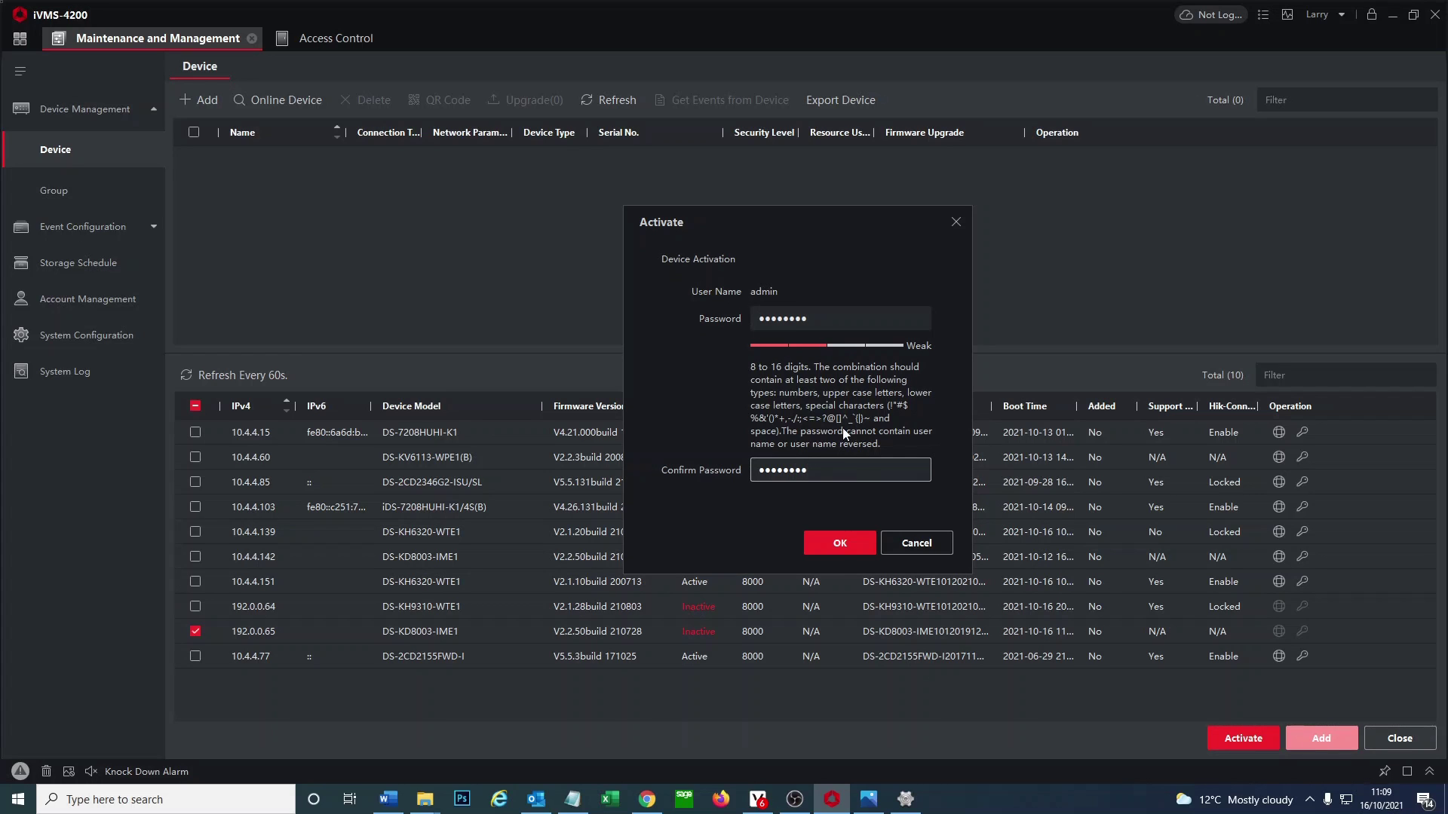
pyautogui.click(841, 546)
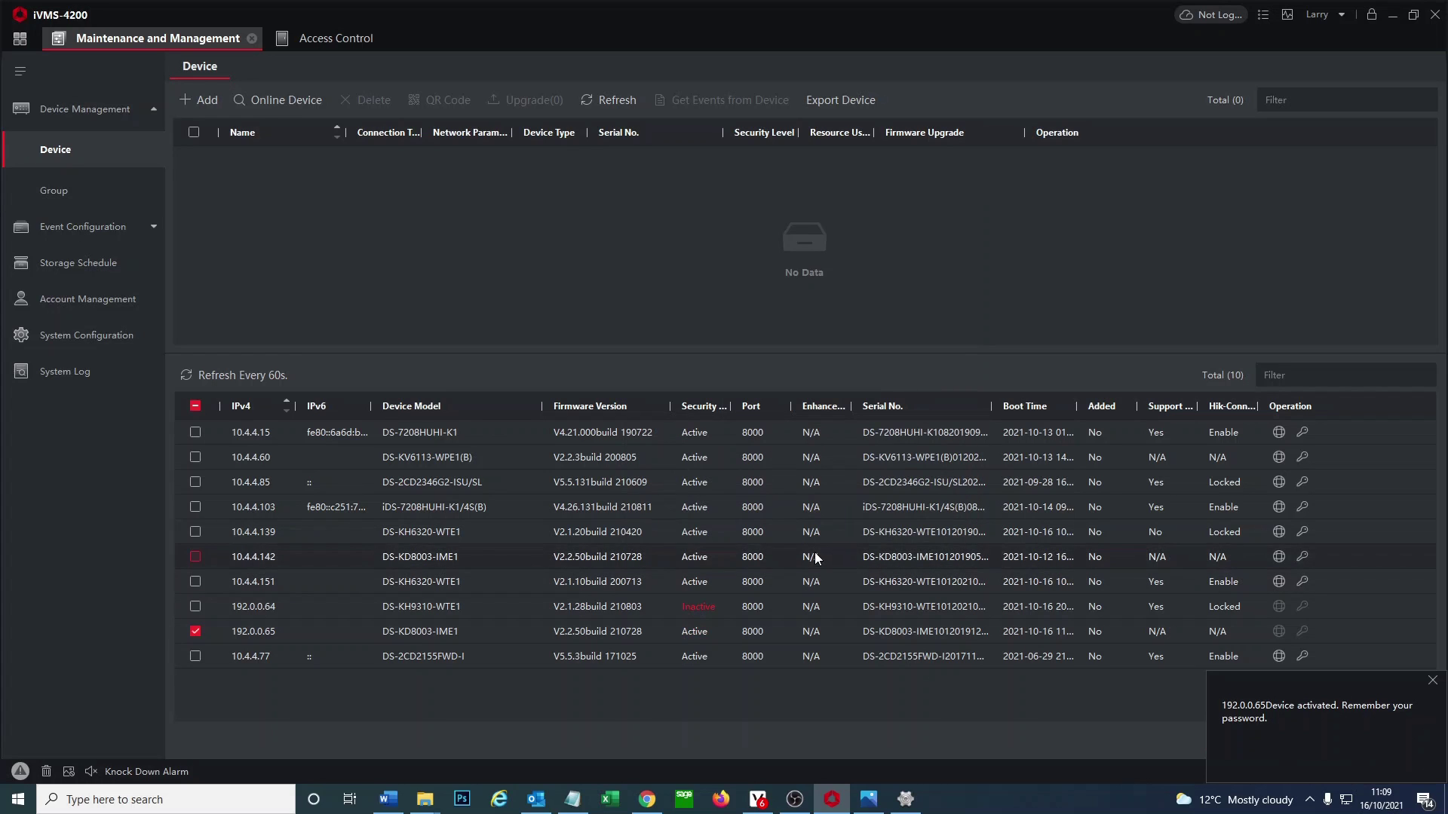
# - Switch the 192.0.0.65 door station to DHCP, entering its password to apply the change
pyautogui.click(1427, 690)
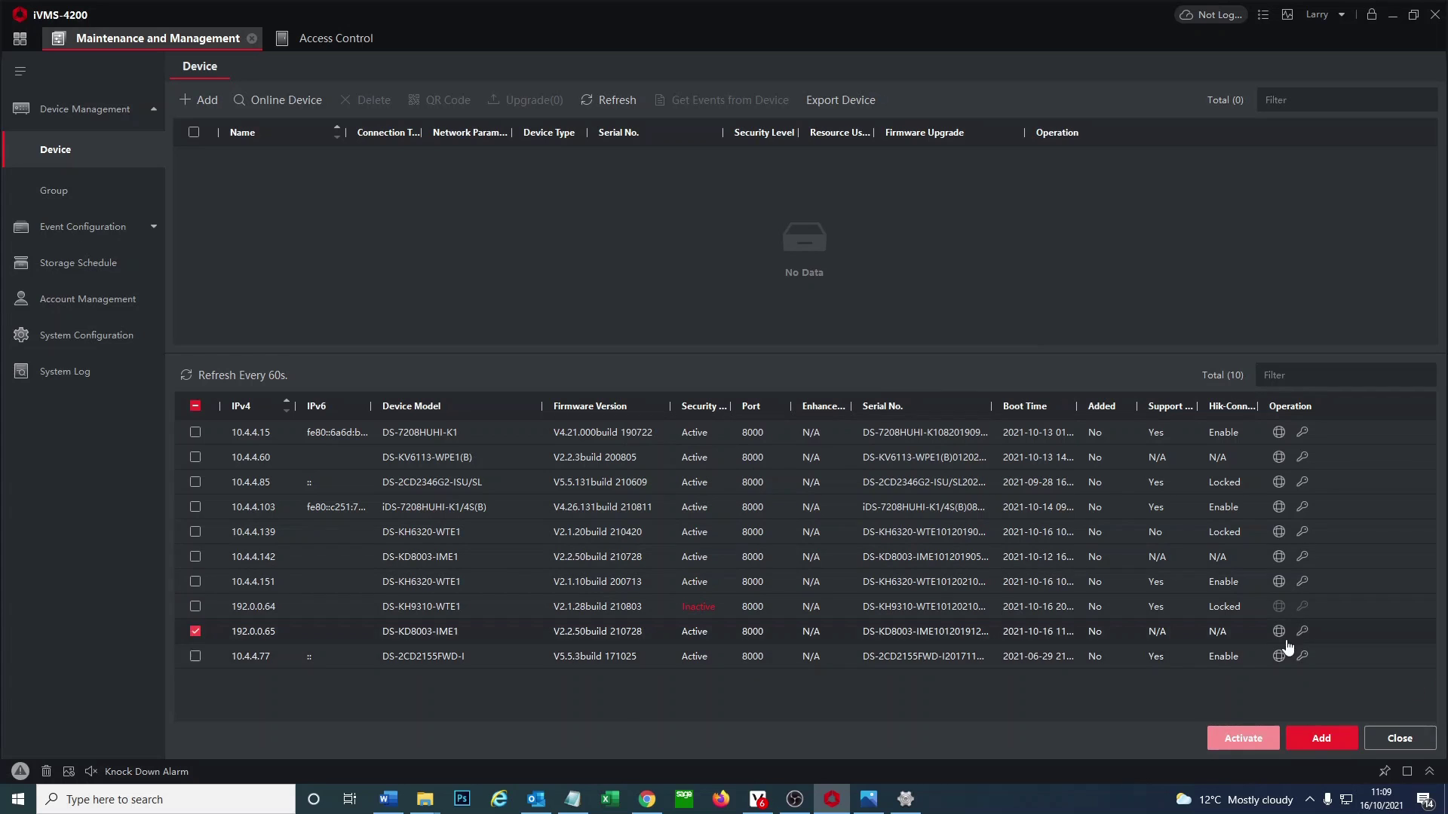
pyautogui.click(1278, 631)
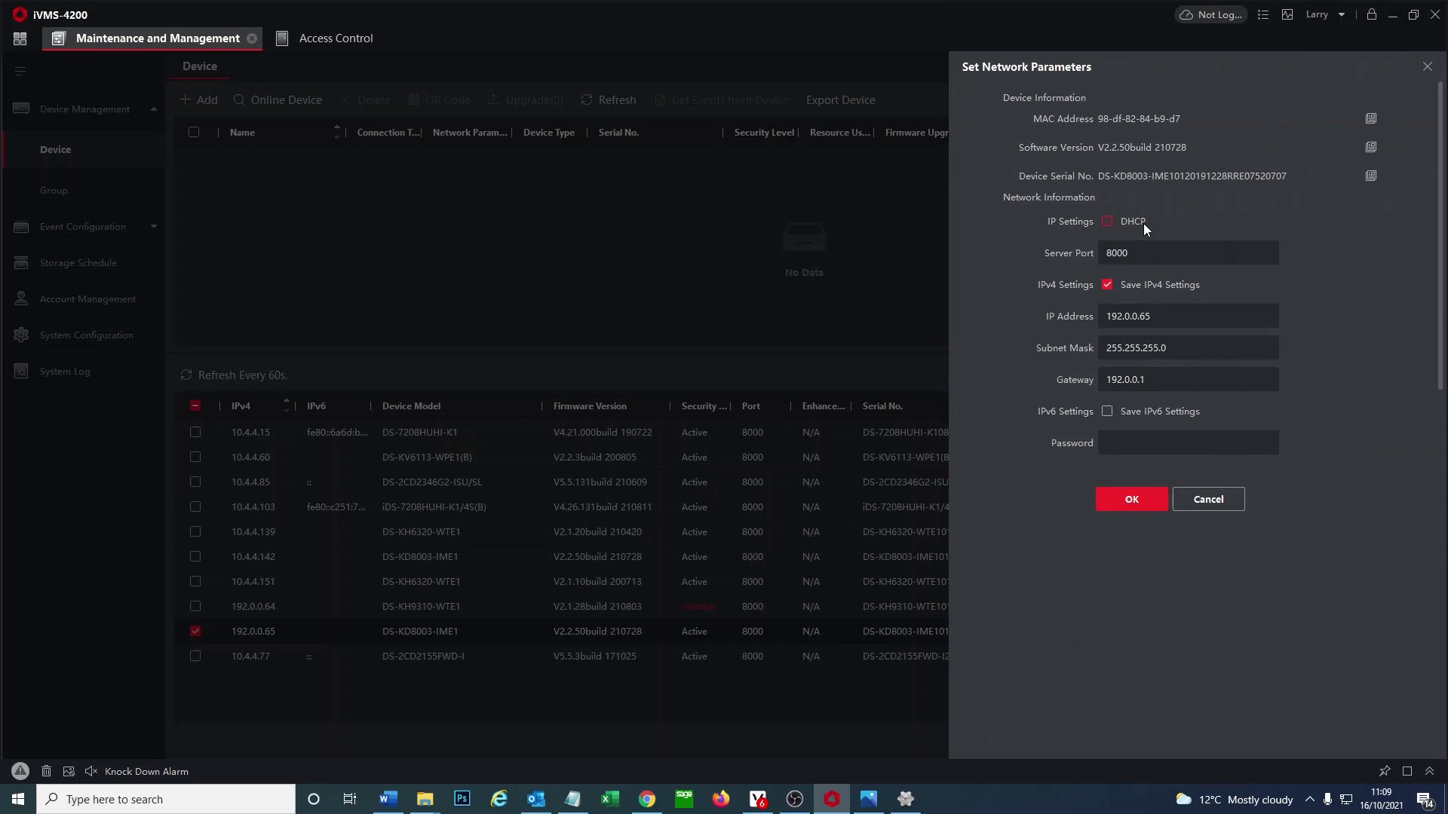
pyautogui.moveTo(1161, 316); pyautogui.dragTo(996, 326)
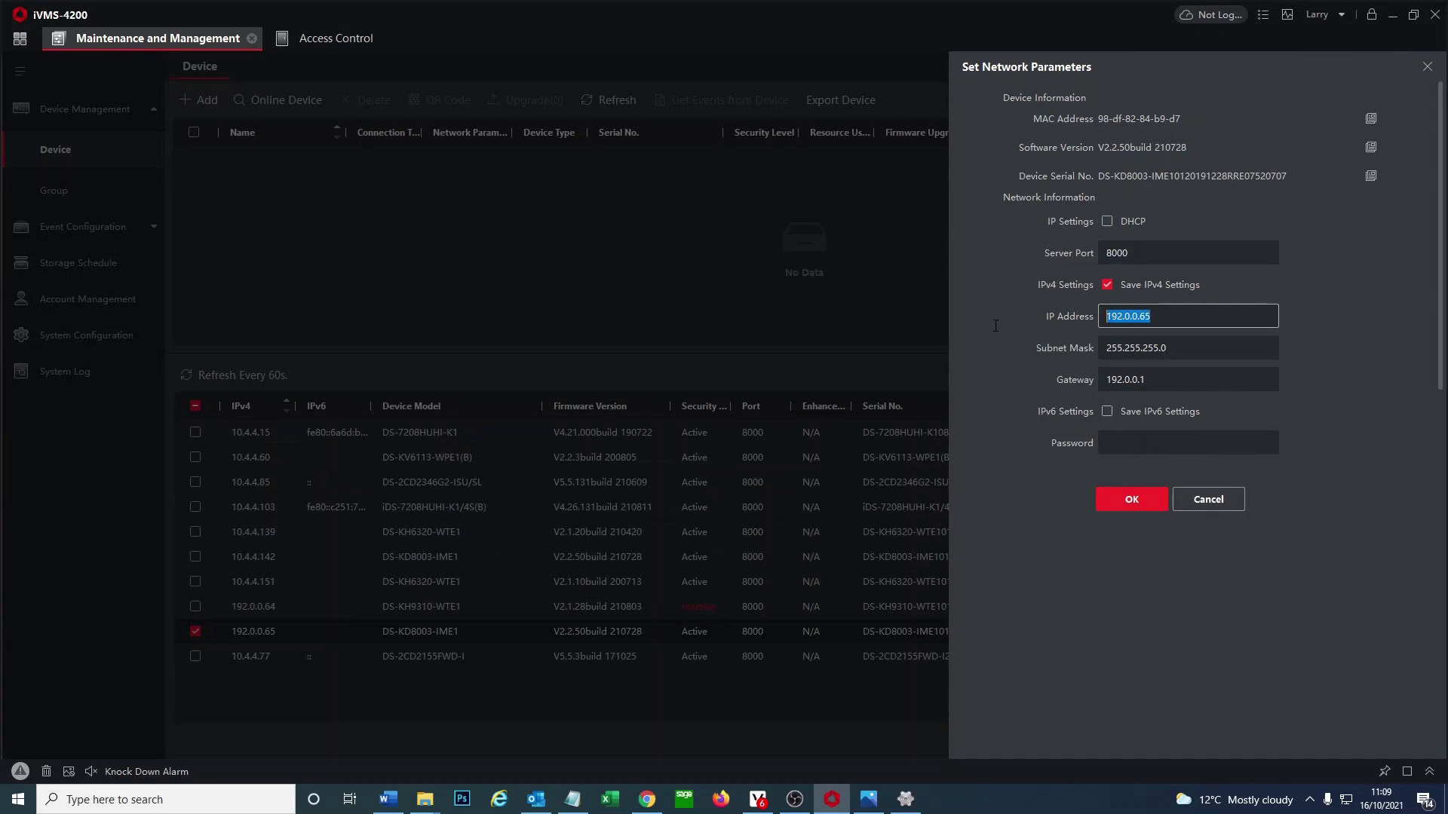
pyautogui.click(1121, 224)
pyautogui.click(1129, 443)
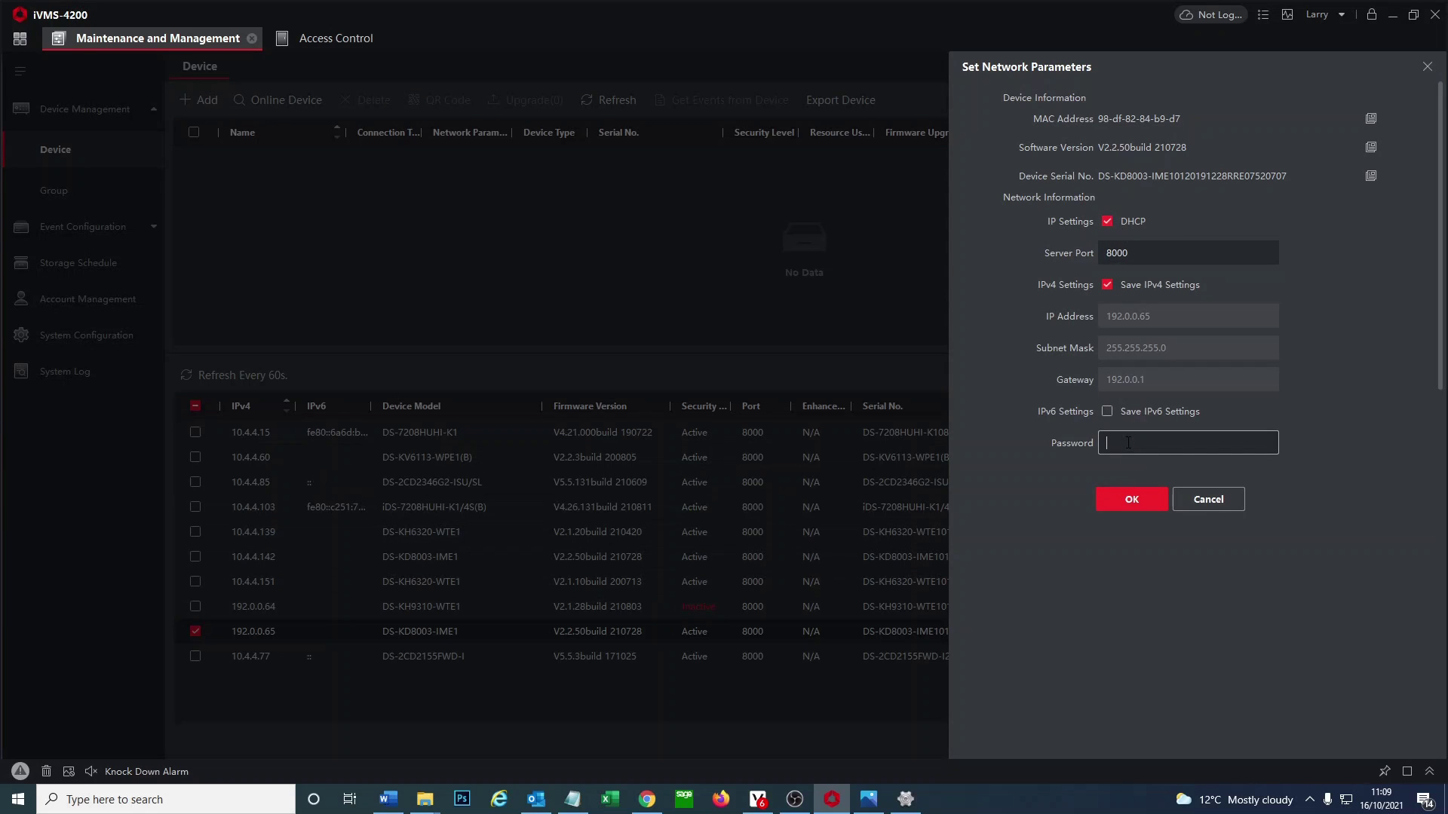
pyautogui.write('********')
pyautogui.click(1119, 498)
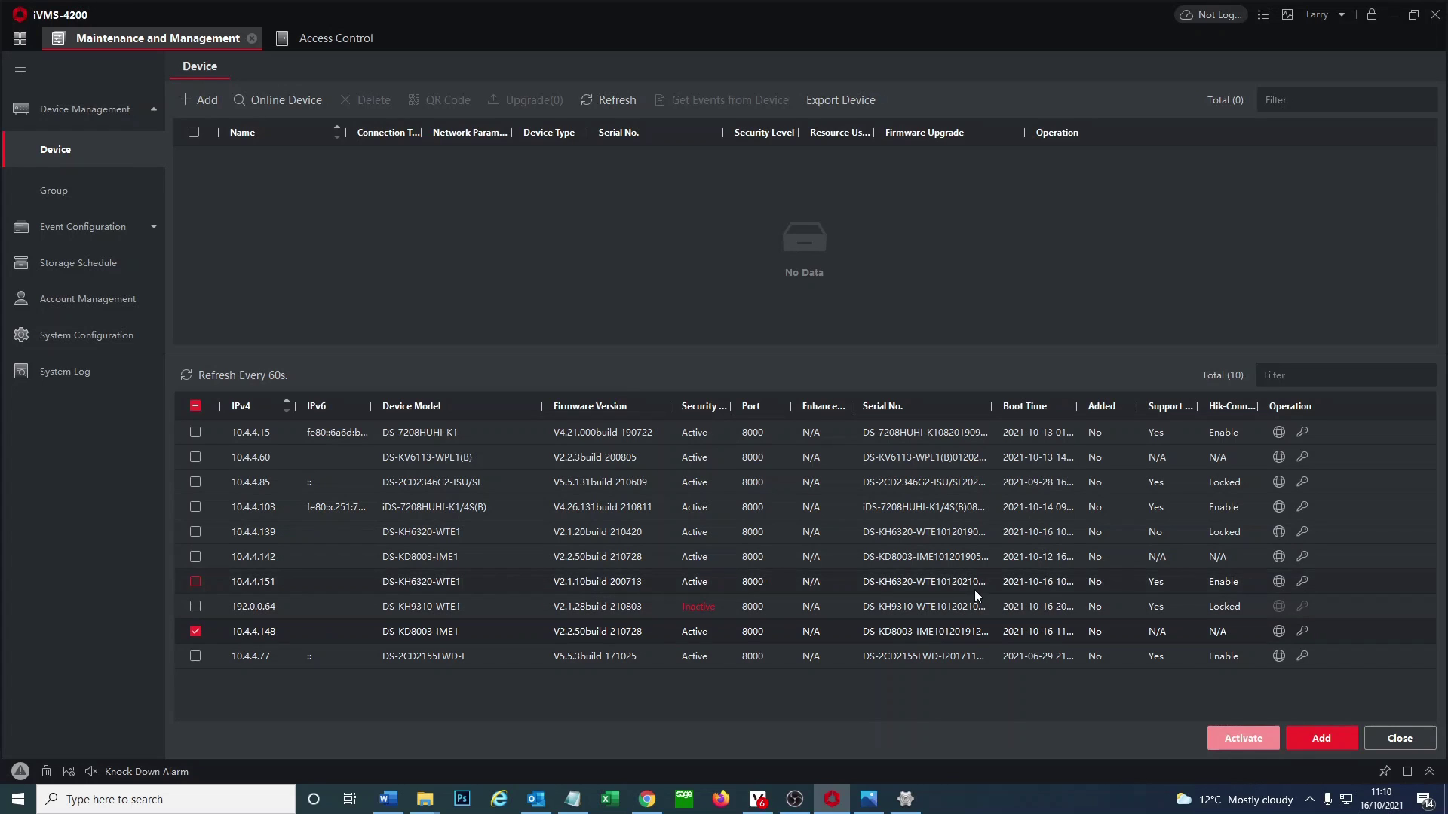
# - Add the door station at 10.4.4.148 to the device list as 'Door Station' with its password
pyautogui.click(1318, 739)
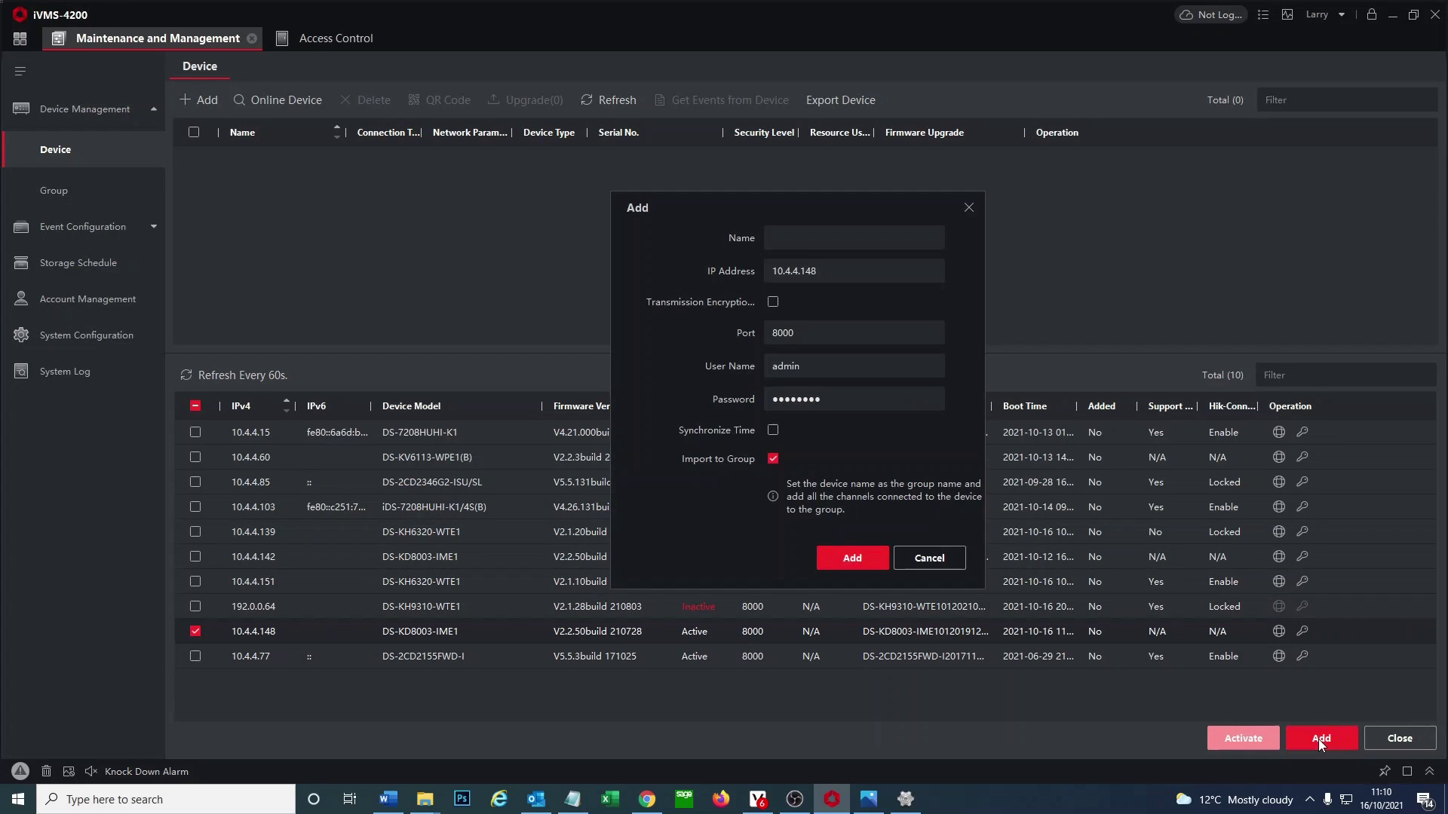
pyautogui.write('Door Station')
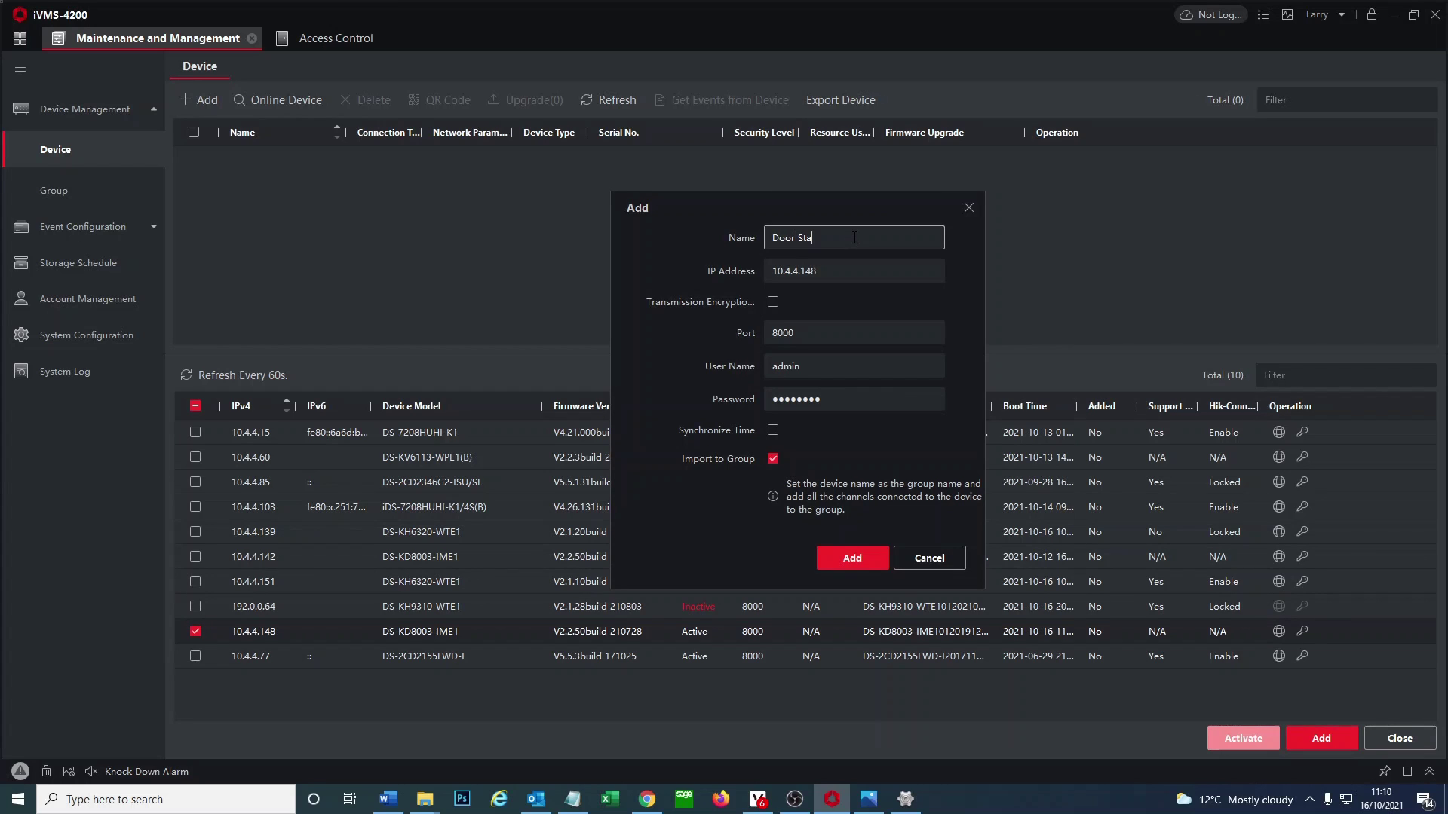
pyautogui.click(819, 367)
pyautogui.click(818, 400)
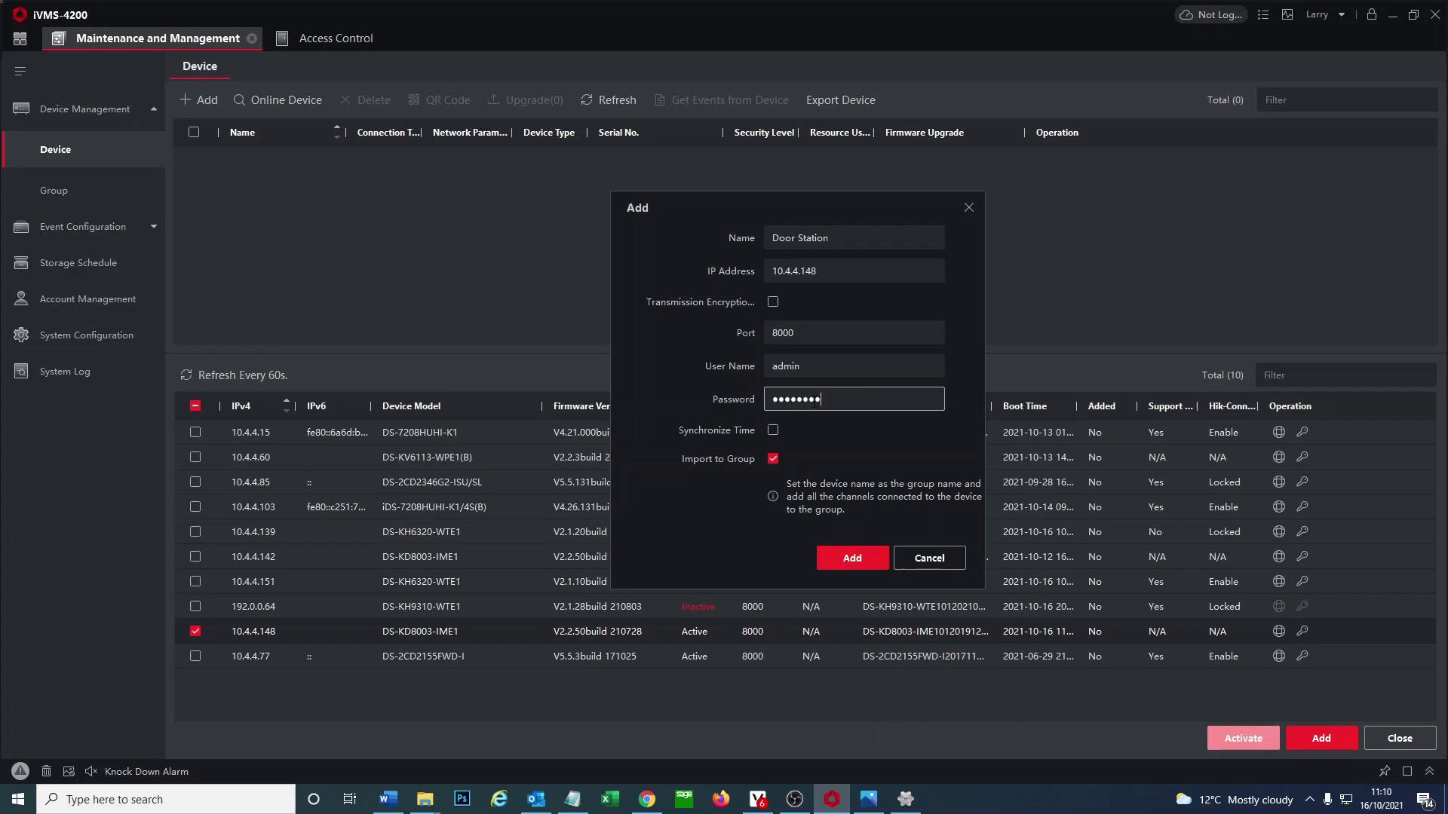
pyautogui.doubleClick(819, 399)
pyautogui.write('••••••••')
pyautogui.click(850, 565)
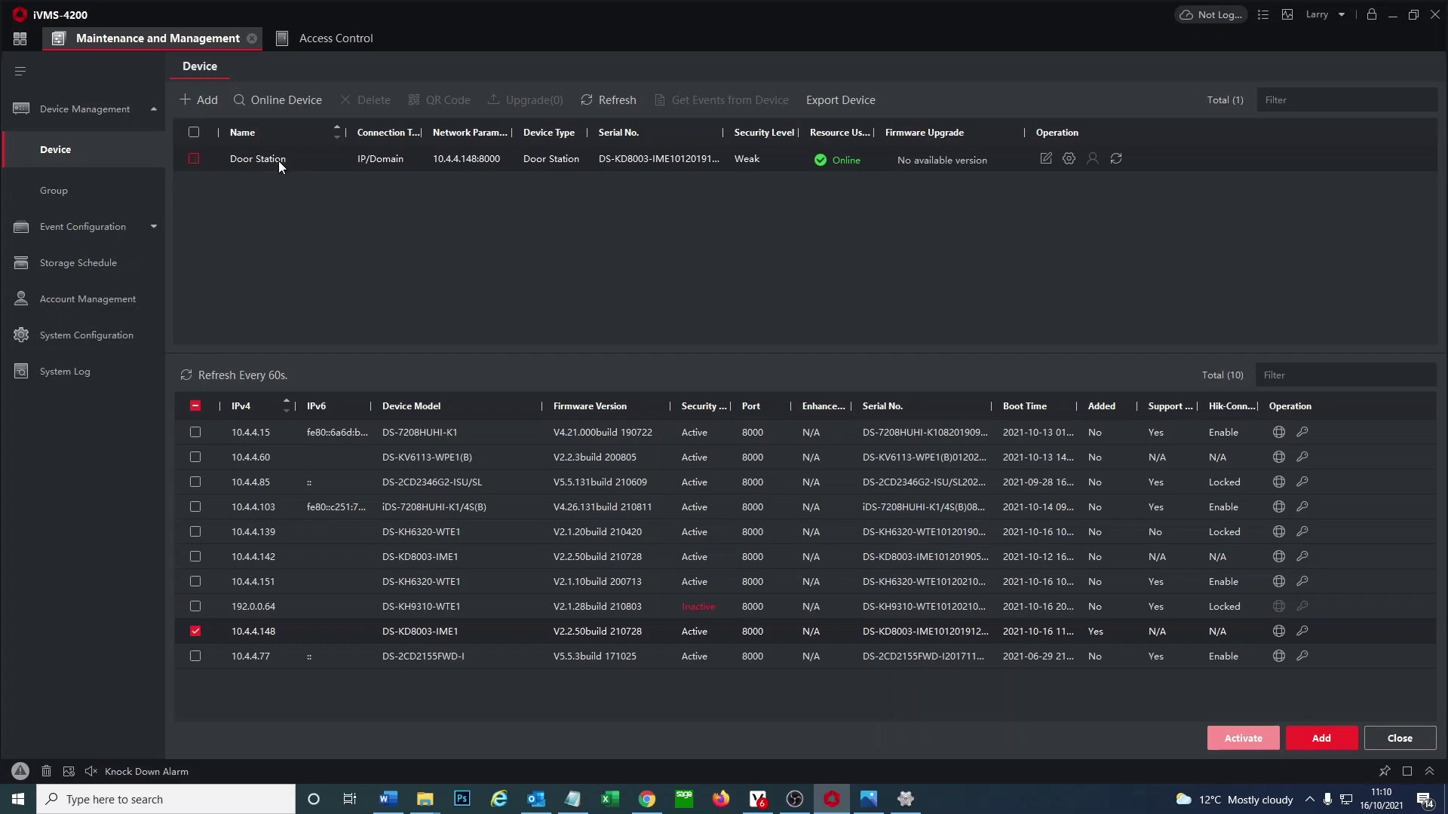
# - Activate the indoor screen at 192.0.0.64 with a new, confirmed password
pyautogui.click(196, 632)
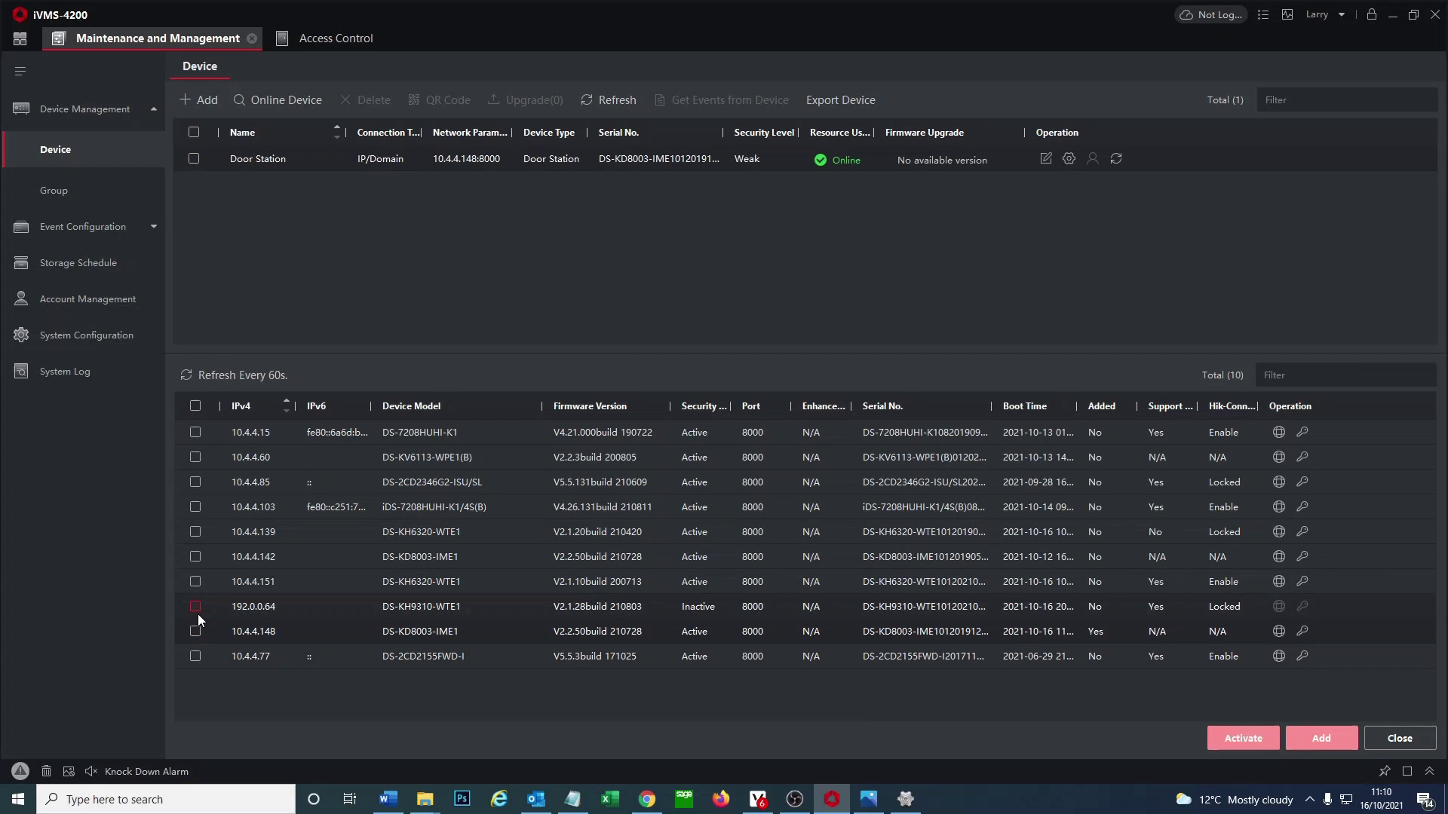
pyautogui.click(195, 606)
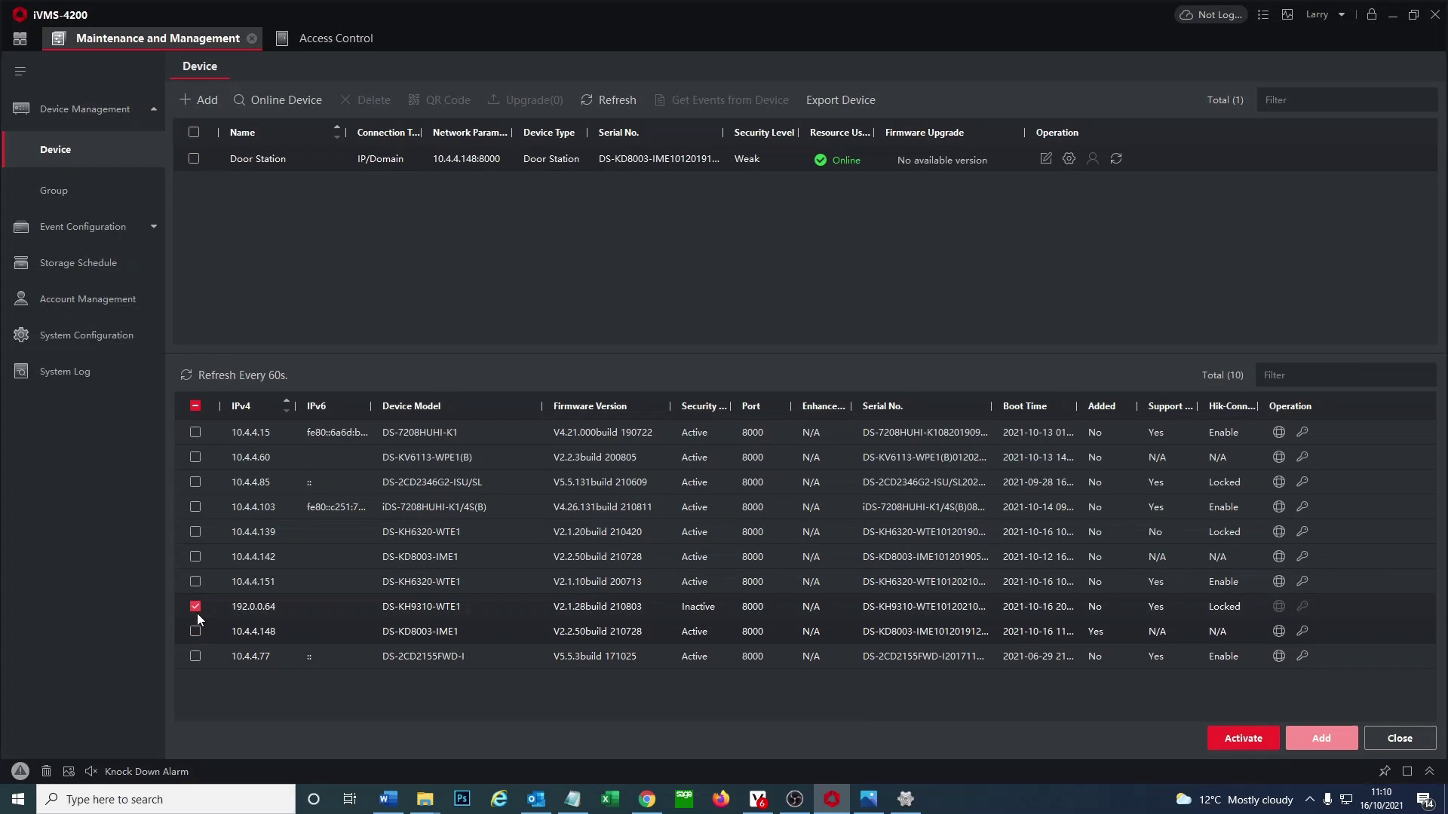
pyautogui.click(1243, 738)
pyautogui.click(812, 322)
pyautogui.write('•••••••')
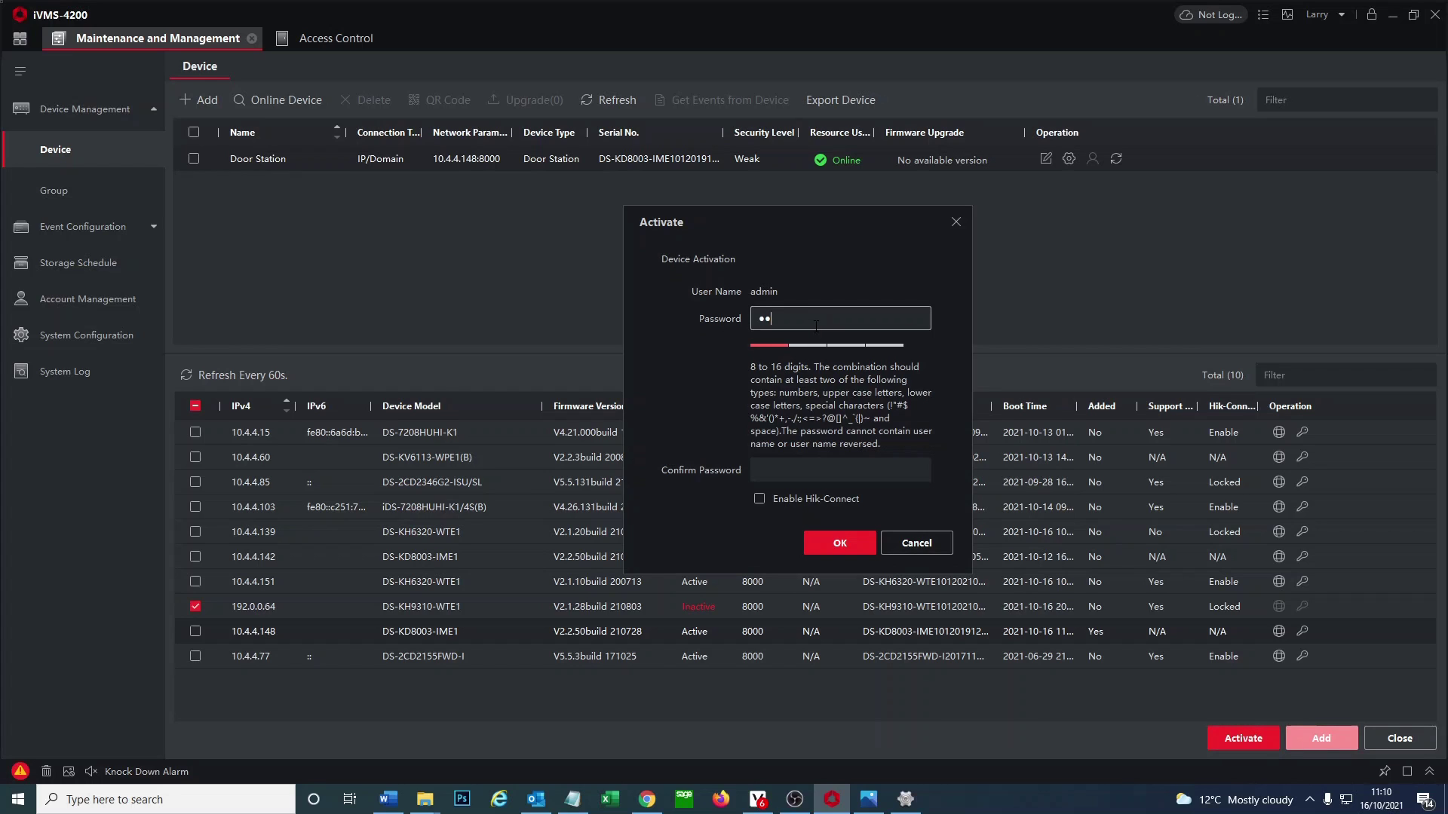
pyautogui.write('•')
pyautogui.press('Tab')
pyautogui.write('••••••')
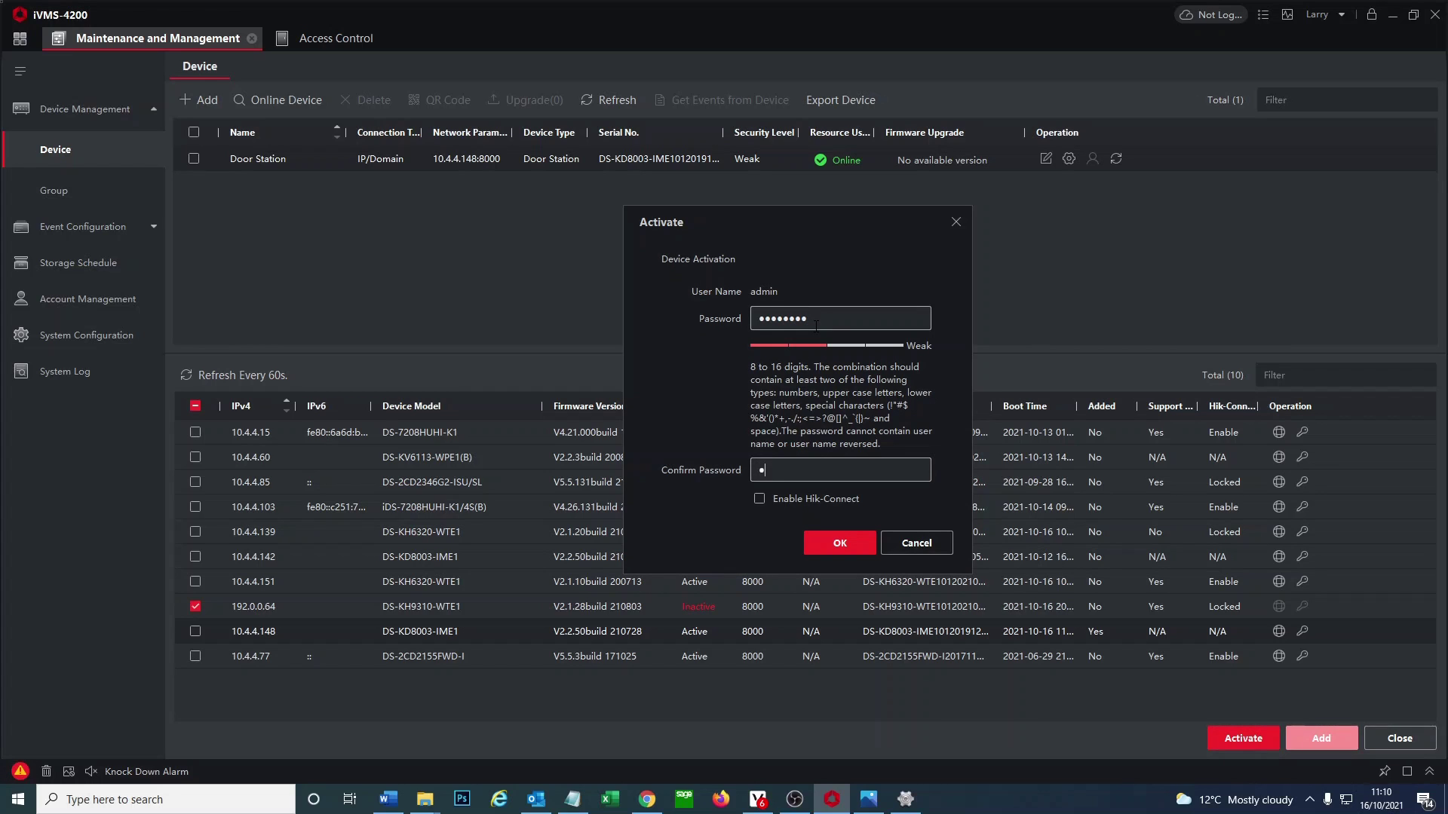
pyautogui.write('••')
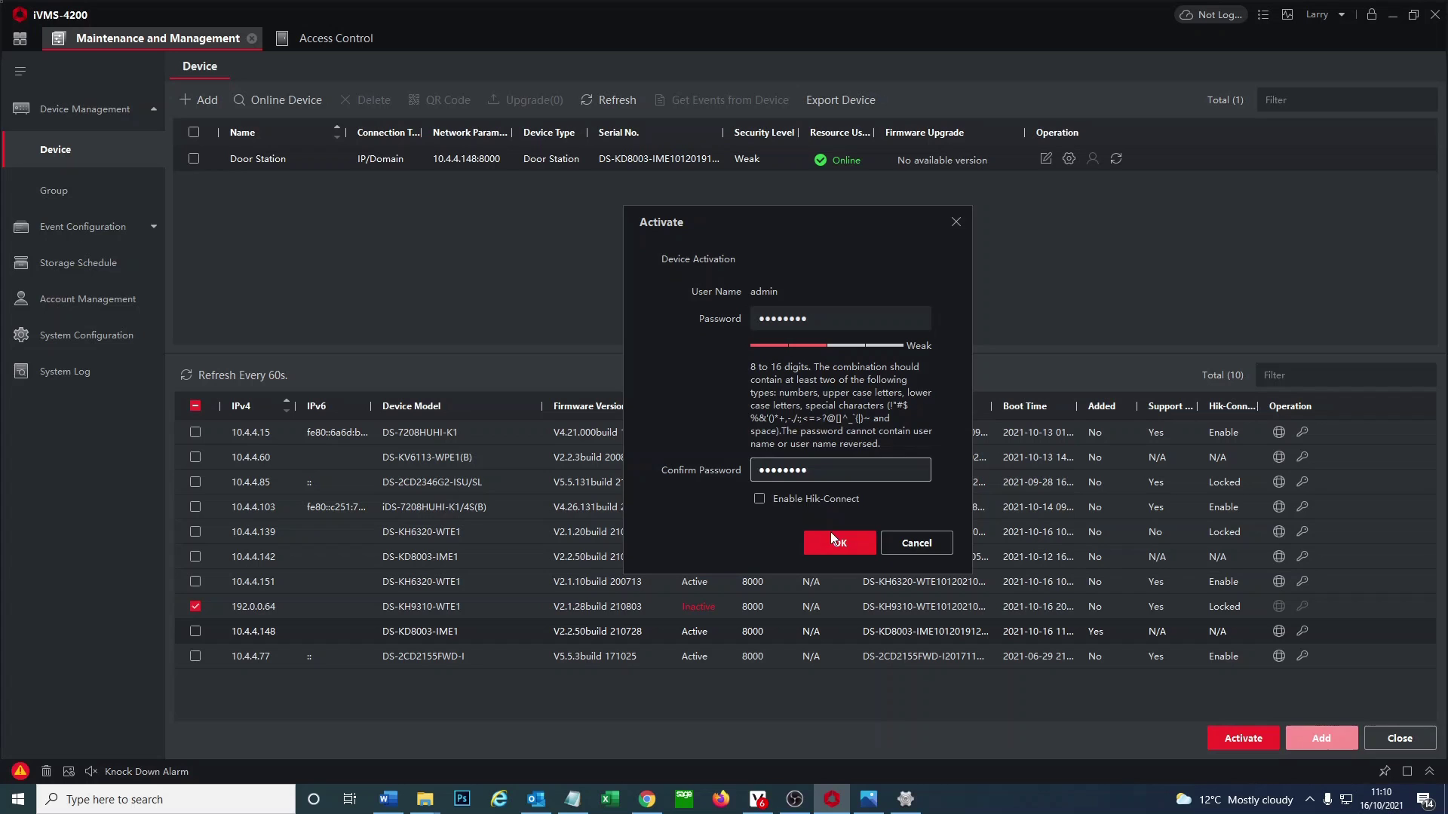
pyautogui.click(835, 542)
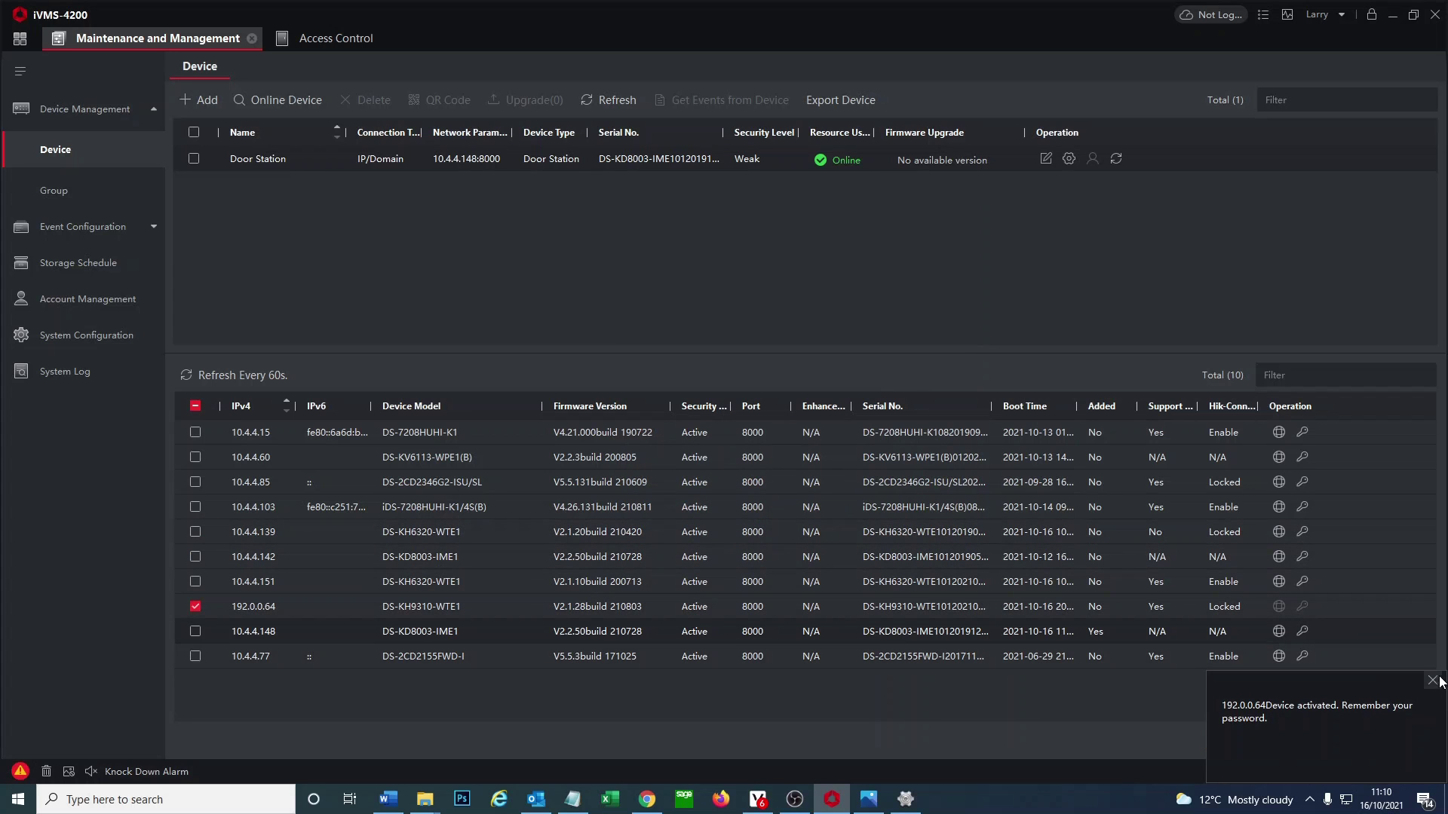
# - Switch the indoor screen to DHCP so it picks up 10.4.4.147
pyautogui.click(1278, 607)
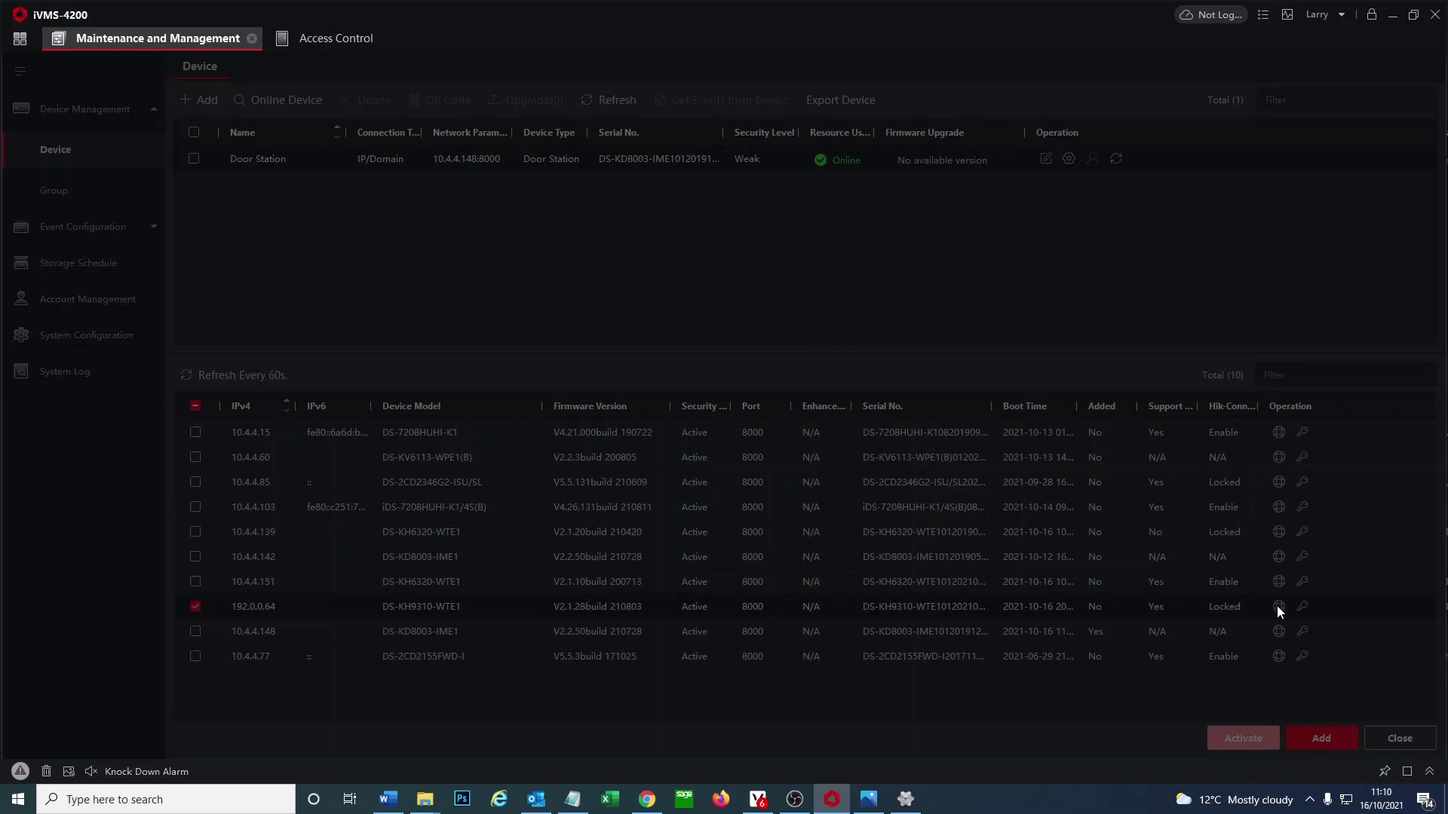
pyautogui.click(1139, 219)
pyautogui.click(1149, 439)
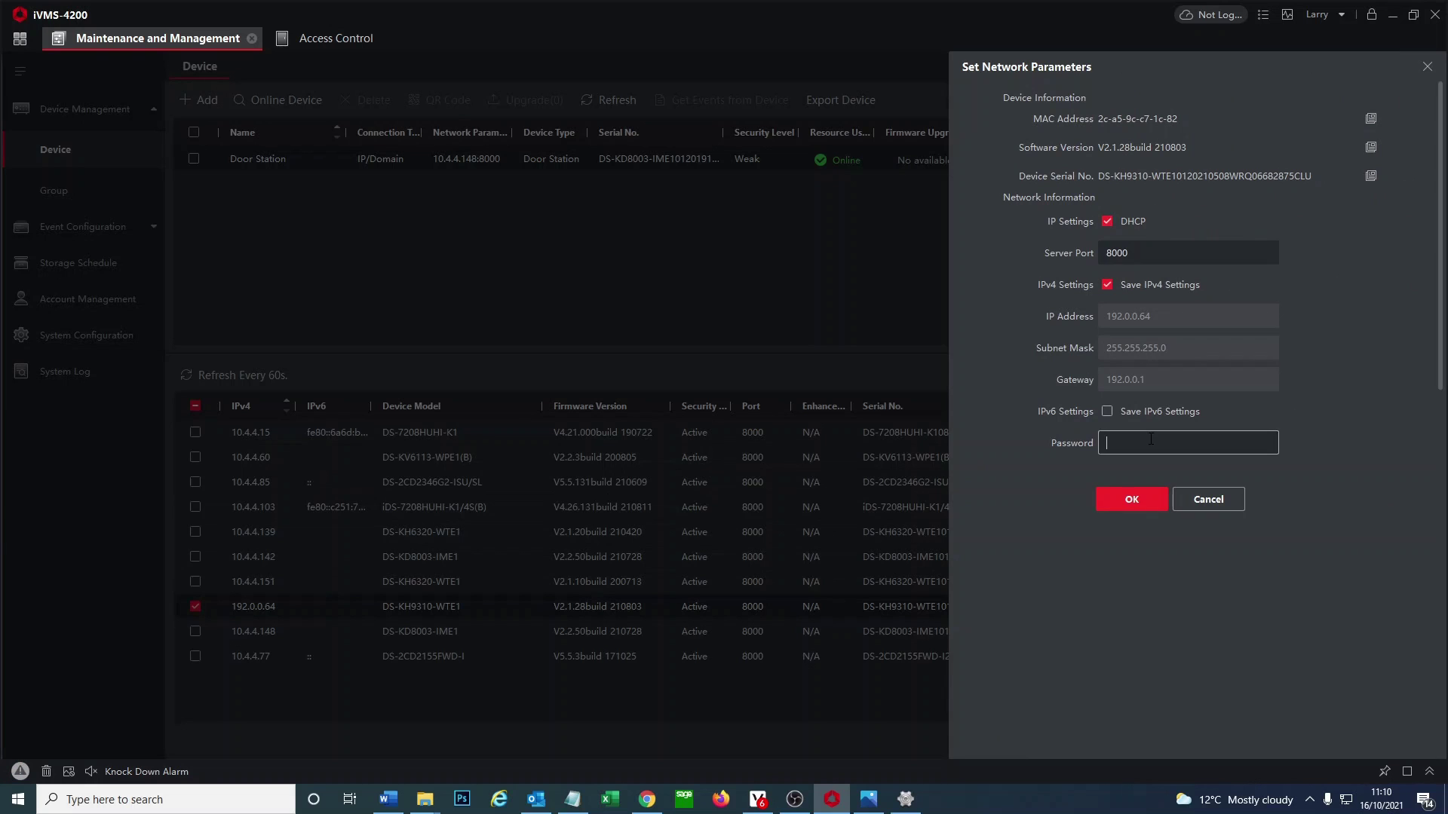
pyautogui.write('••••••••')
pyautogui.click(1146, 501)
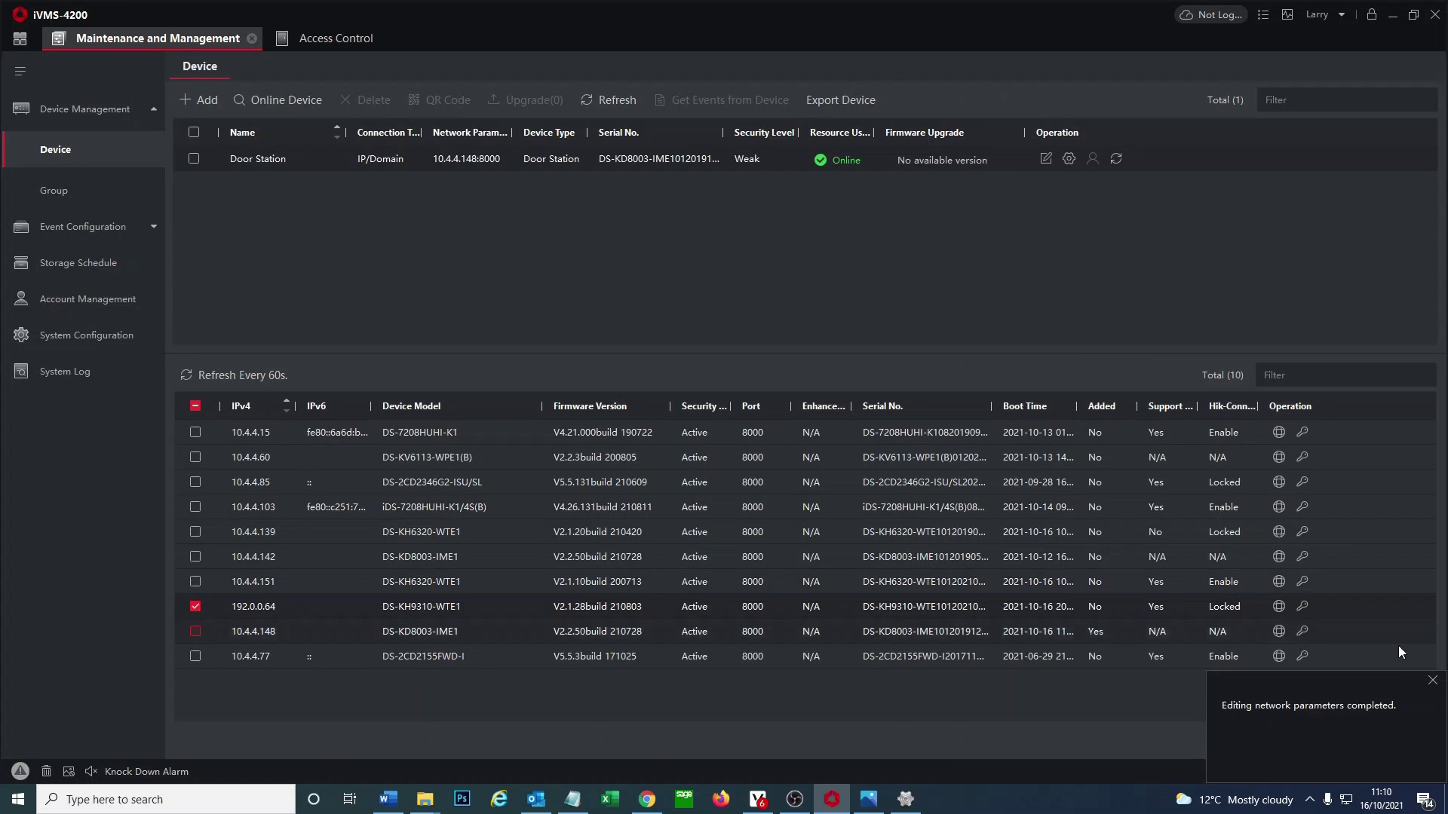
pyautogui.click(1431, 680)
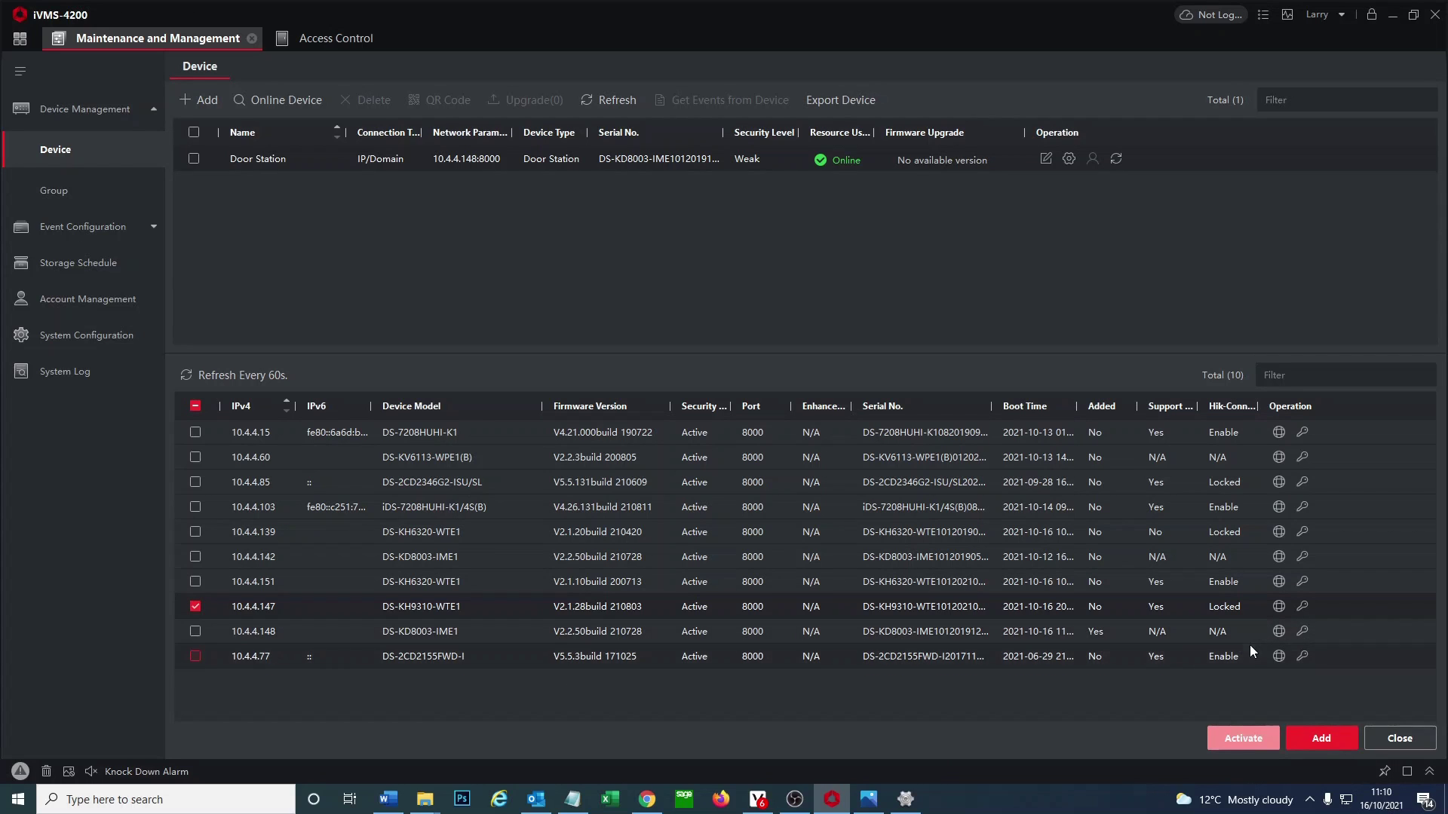
# - Add the indoor screen at 10.4.4.147 named 'Indoor Sceen', re-entering its password
pyautogui.click(1302, 737)
pyautogui.click(804, 238)
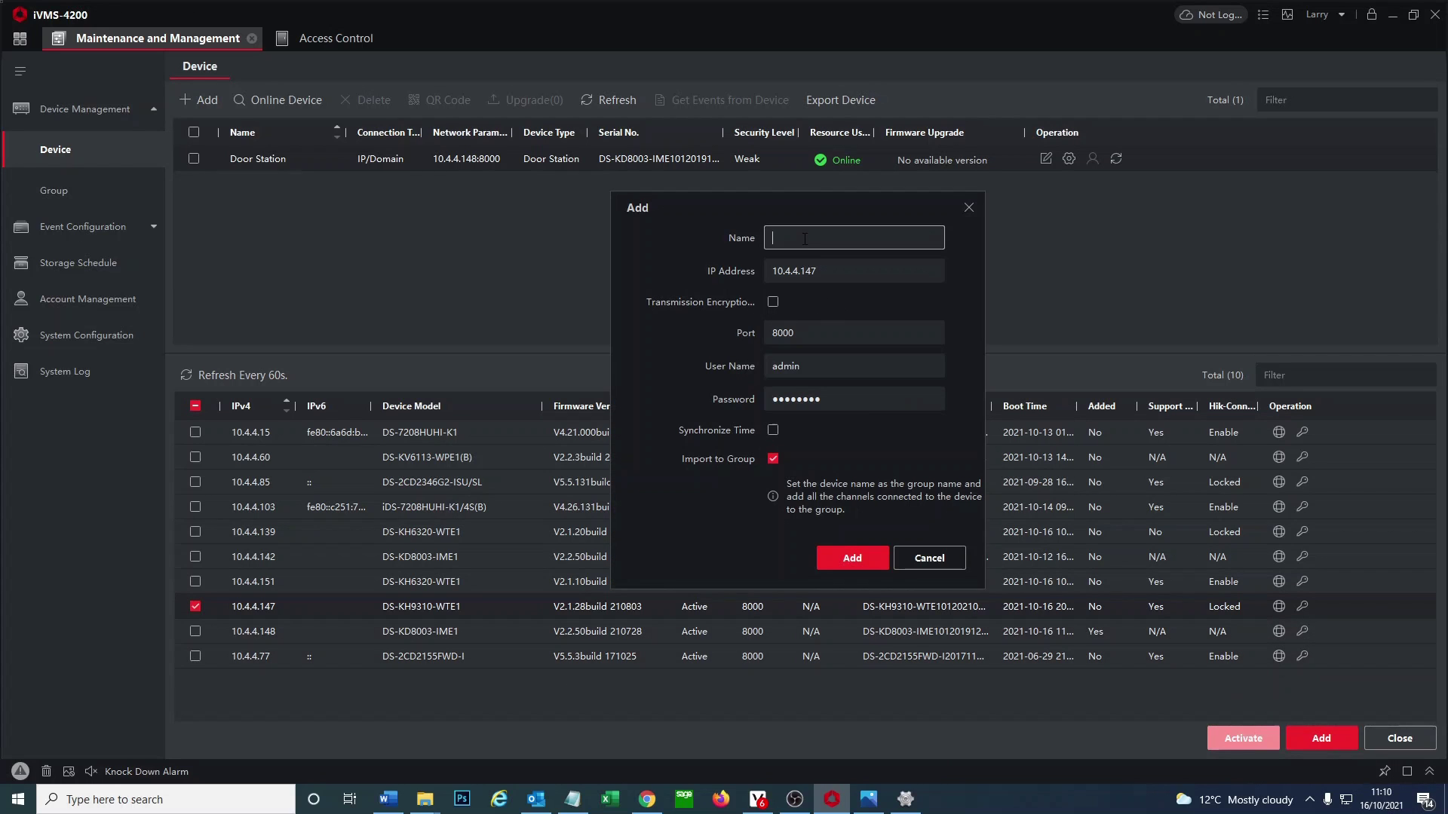
pyautogui.write('Indoor SCreen')
pyautogui.moveTo(814, 230); pyautogui.dragTo(820, 230)
pyautogui.press('BackSpace')
pyautogui.moveTo(821, 399); pyautogui.dragTo(647, 427)
pyautogui.write('•••••')
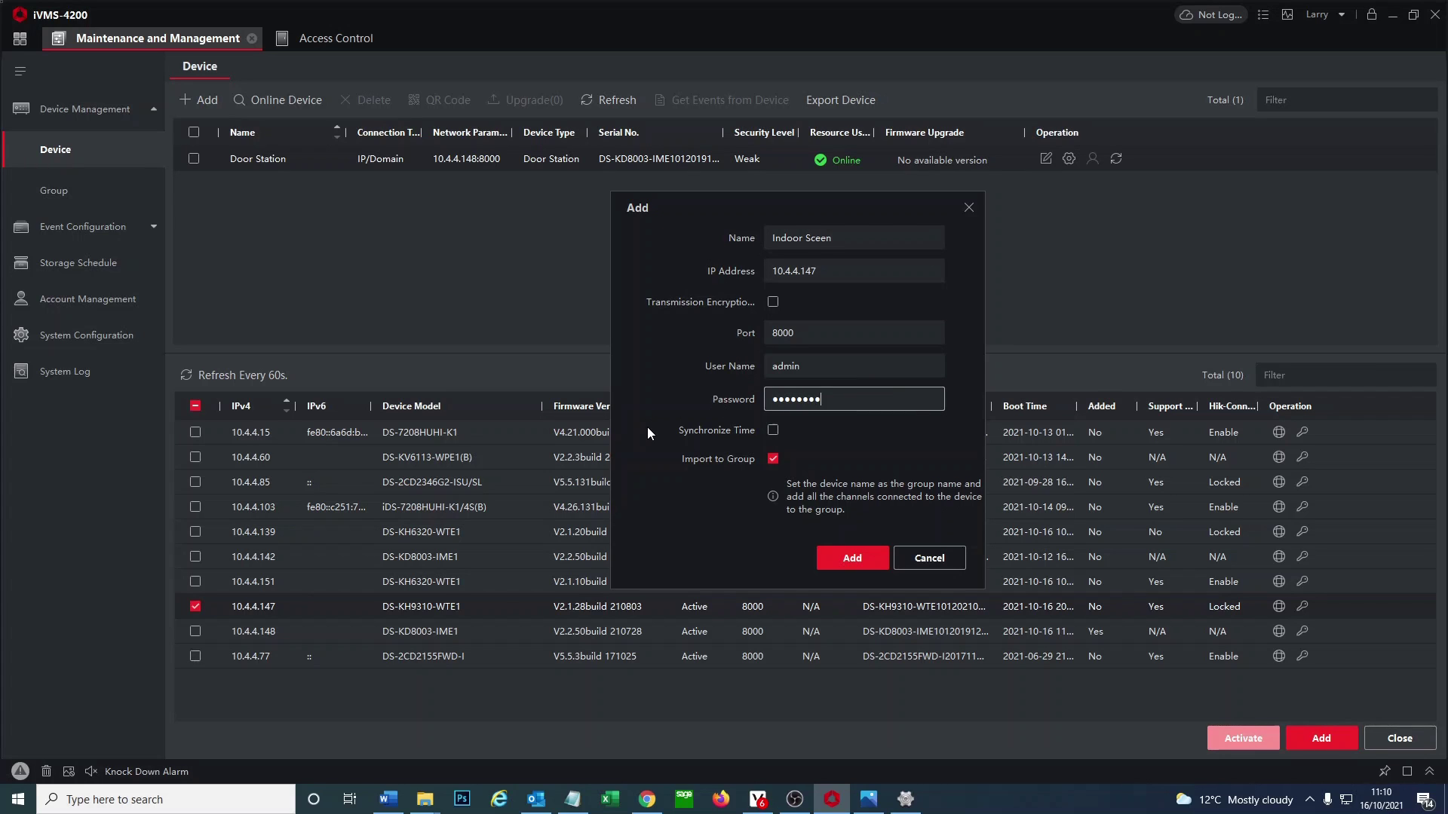
pyautogui.click(820, 565)
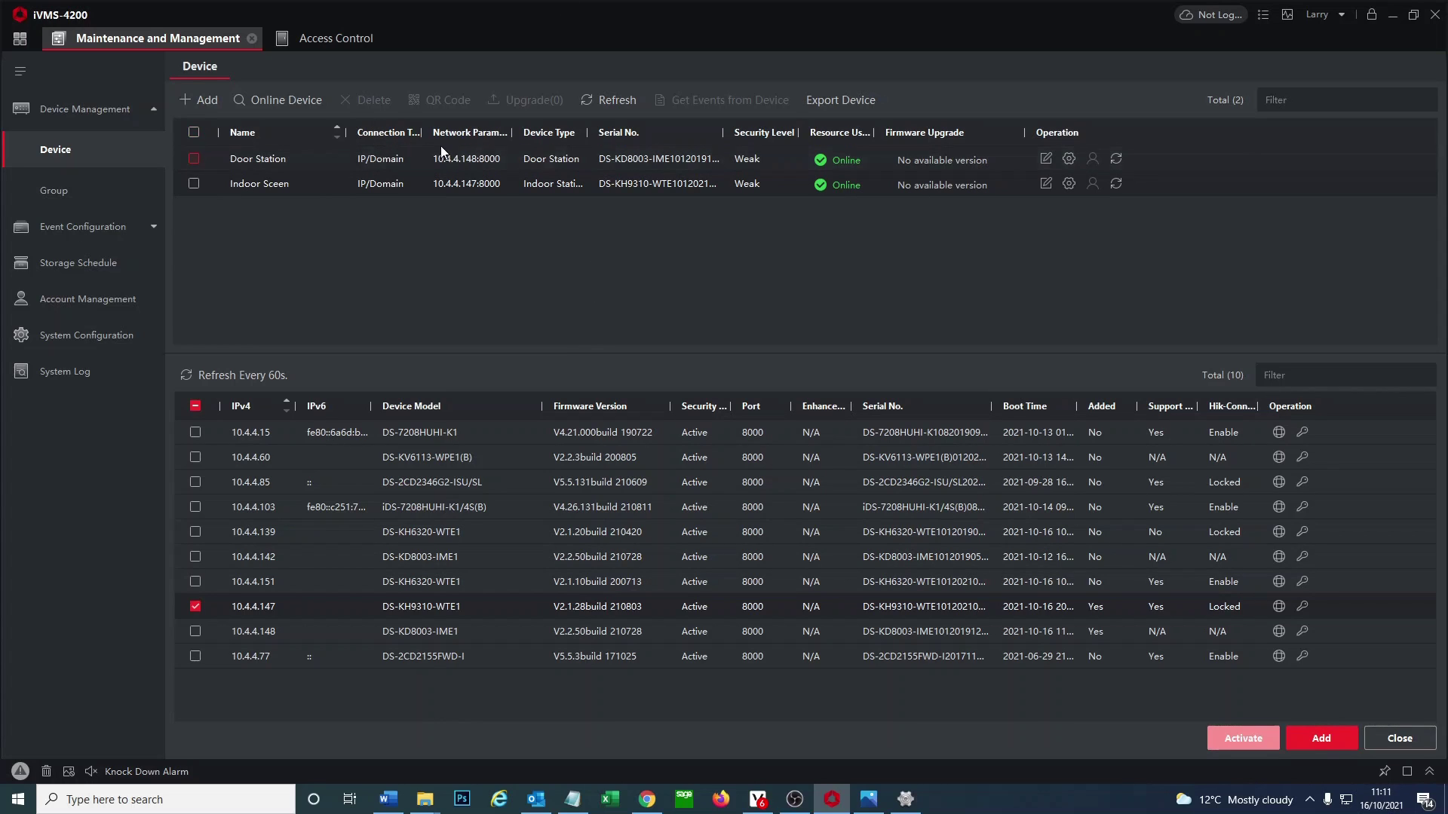
# - Show the indoor screen's Local Network Configuration: 10.4.4.147, mask 255.255.255.0, gateway 10.4.4.1, port 8000
pyautogui.click(1067, 183)
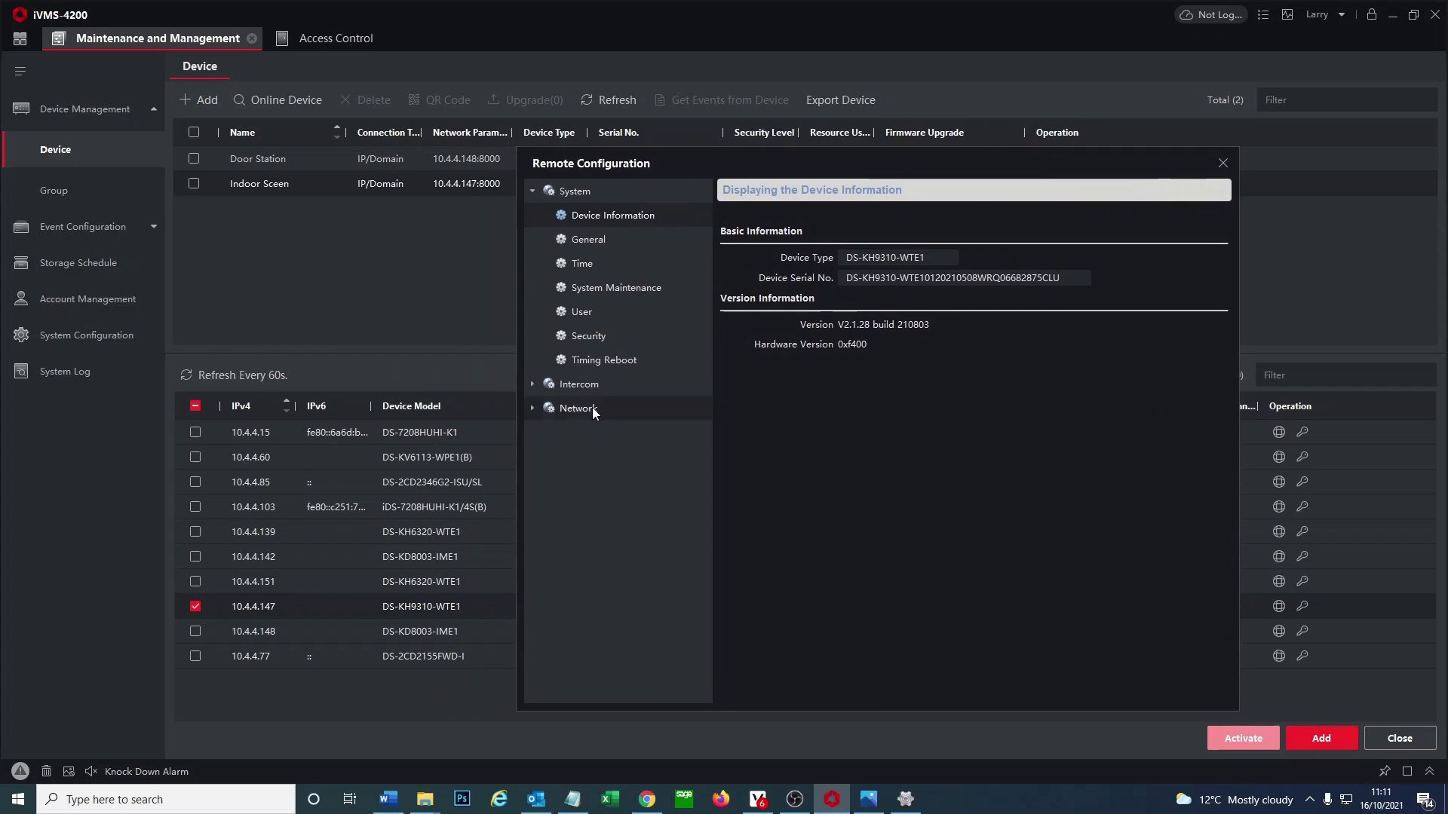
pyautogui.click(592, 409)
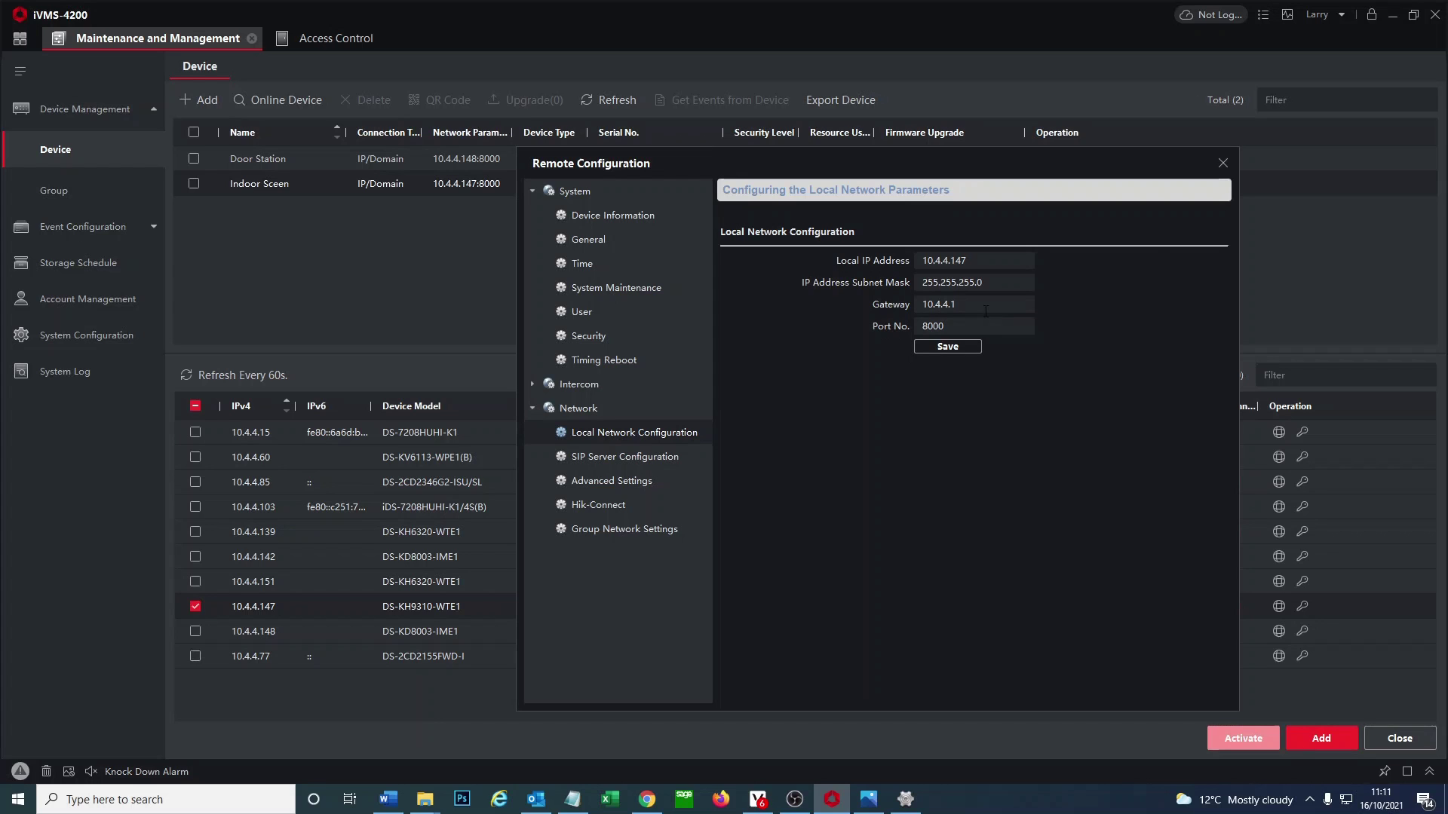
# - Open the Door Station's Remote Configuration, go to Device Management, and begin adding an Indoor Station
pyautogui.click(1223, 161)
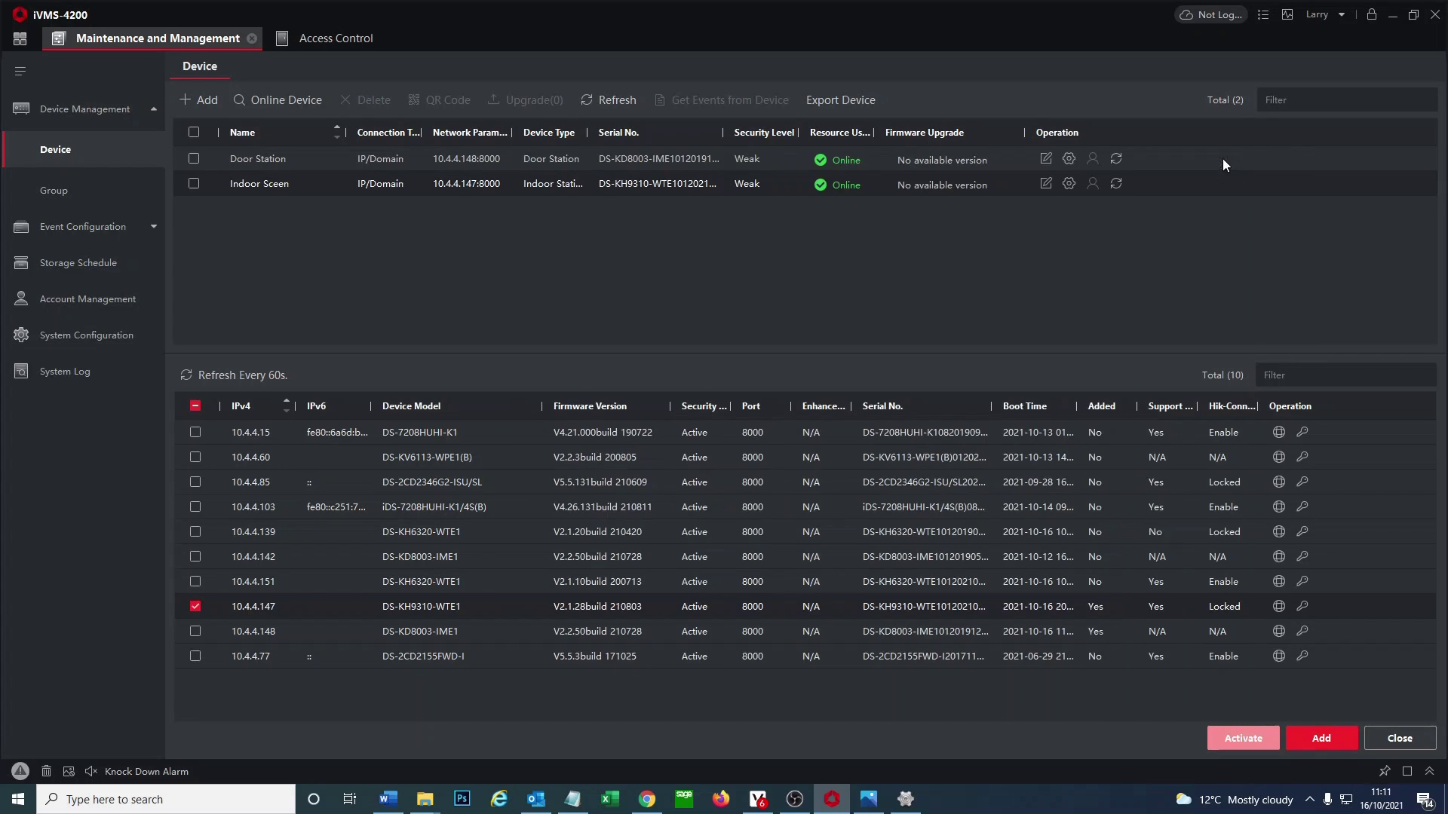
pyautogui.click(1069, 160)
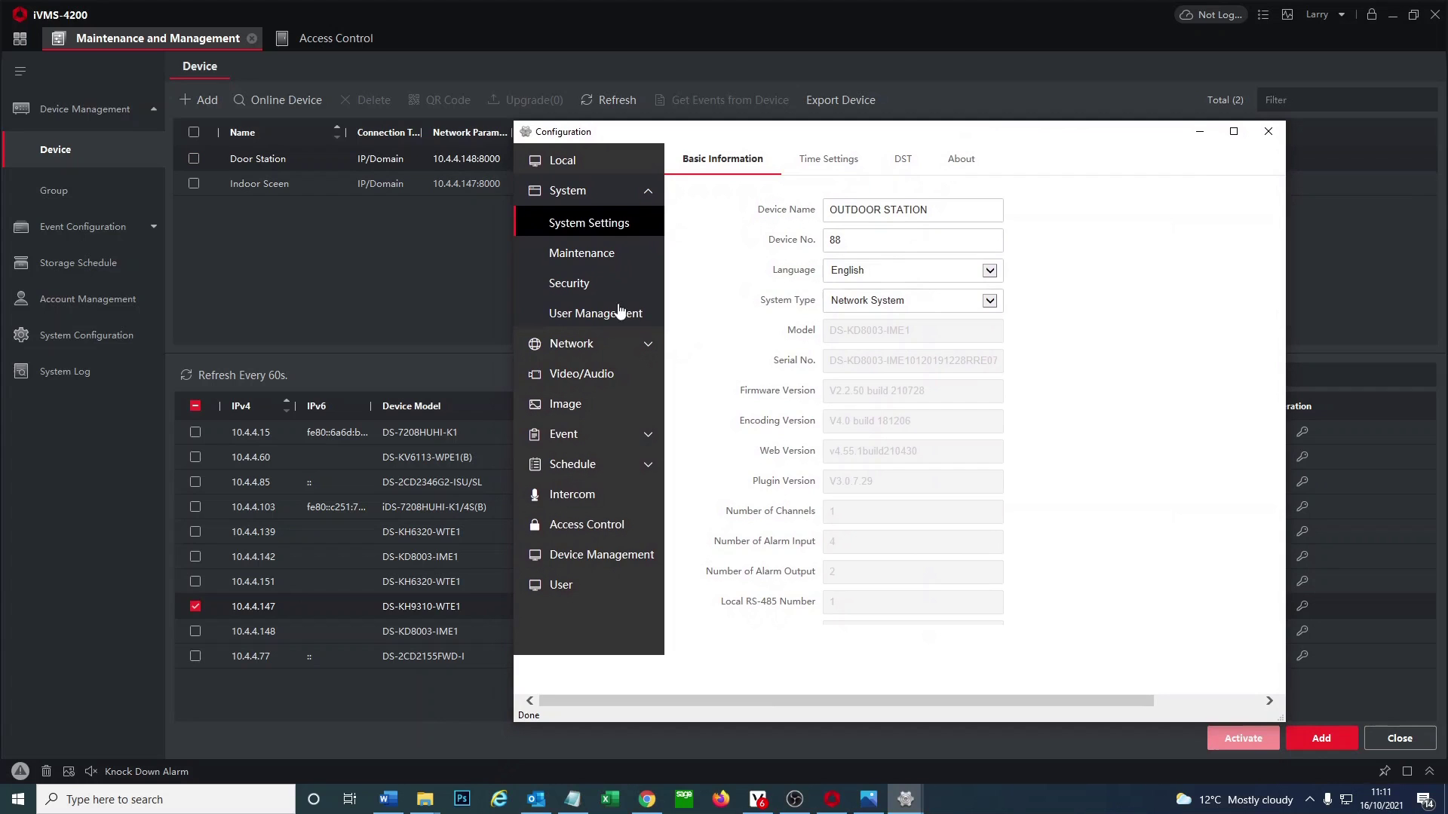
pyautogui.click(606, 555)
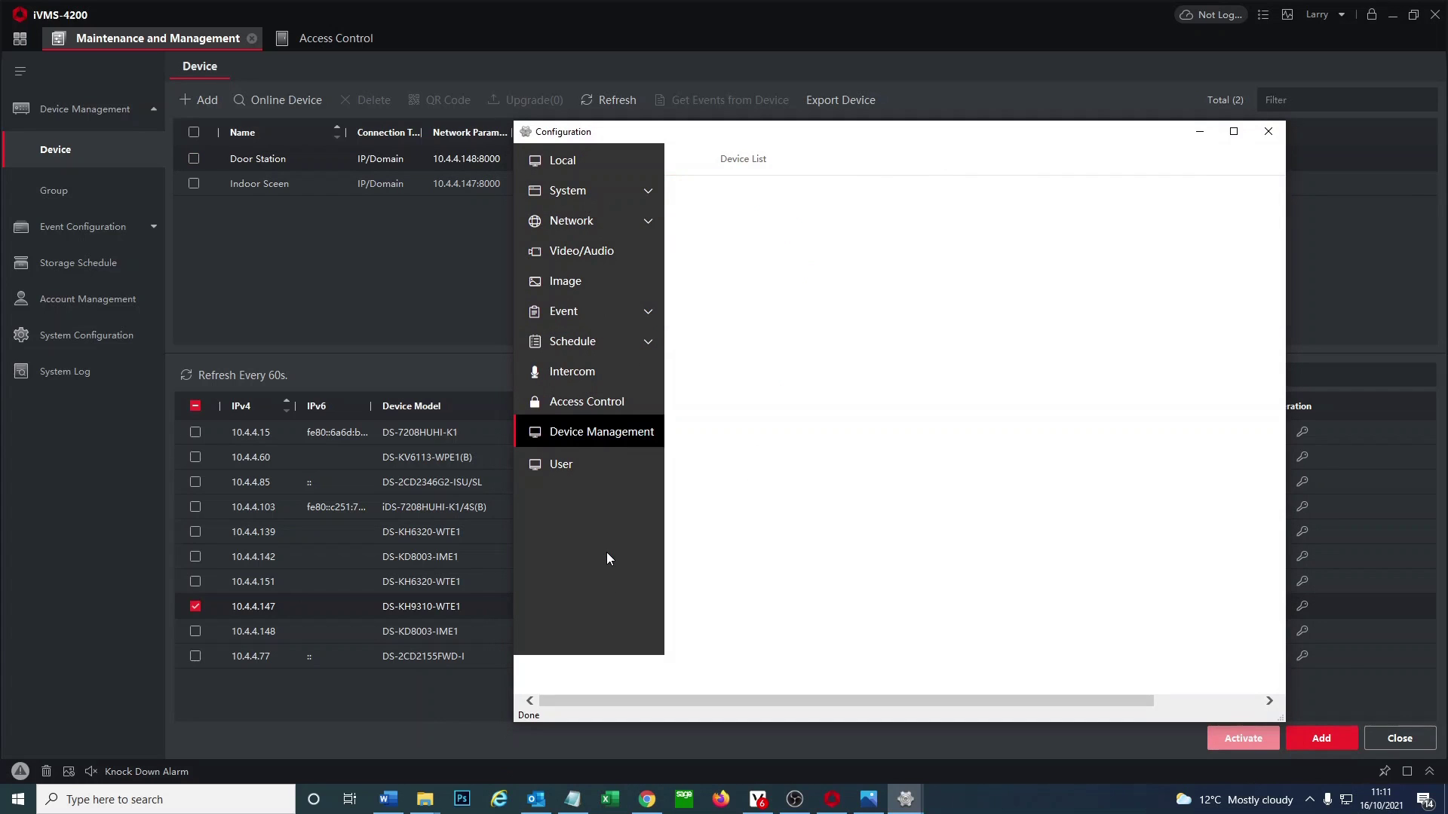
pyautogui.click(720, 199)
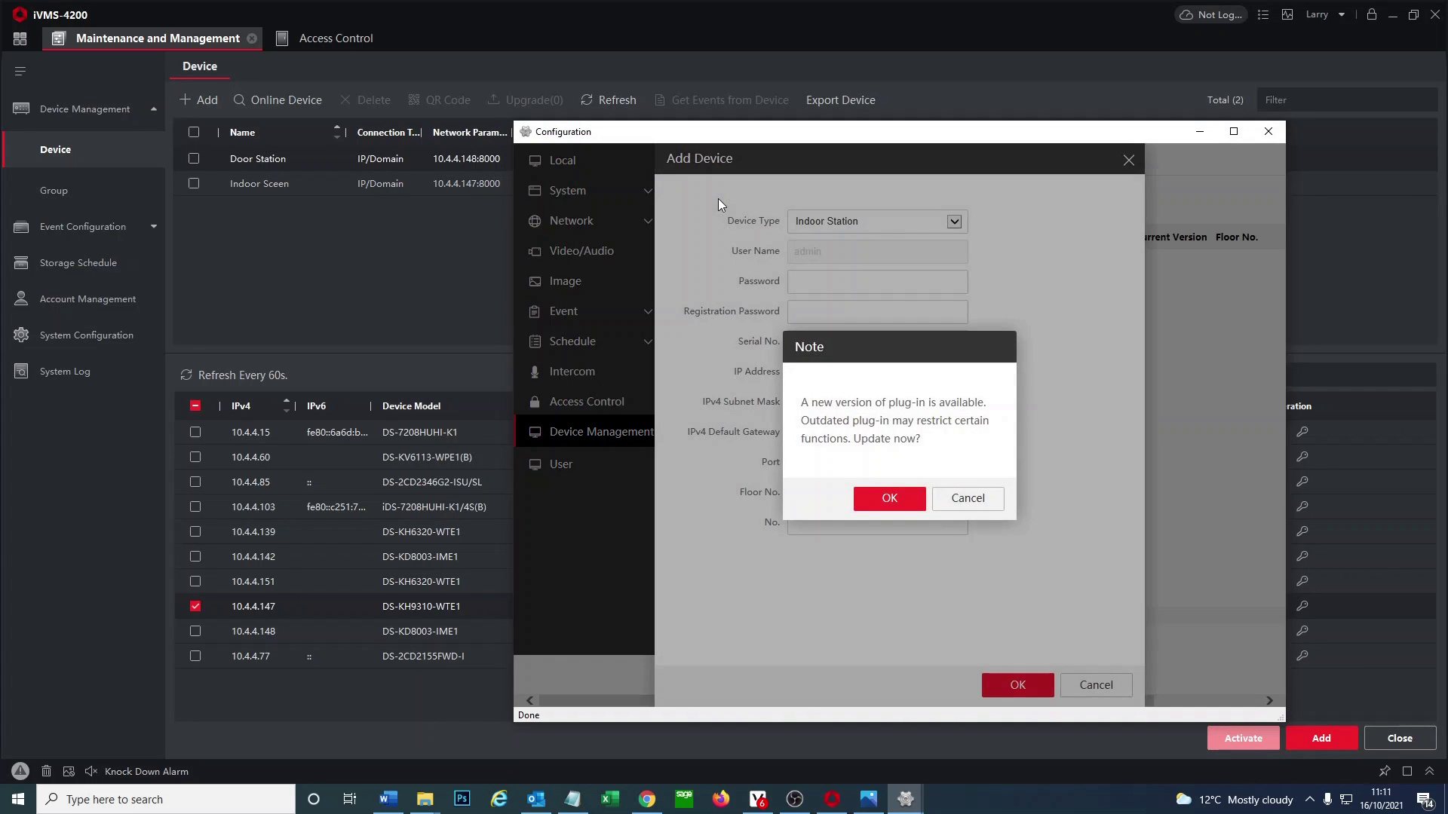
# - Enter the indoor station's password, registration password and pasted serial number
pyautogui.click(988, 501)
pyautogui.click(826, 291)
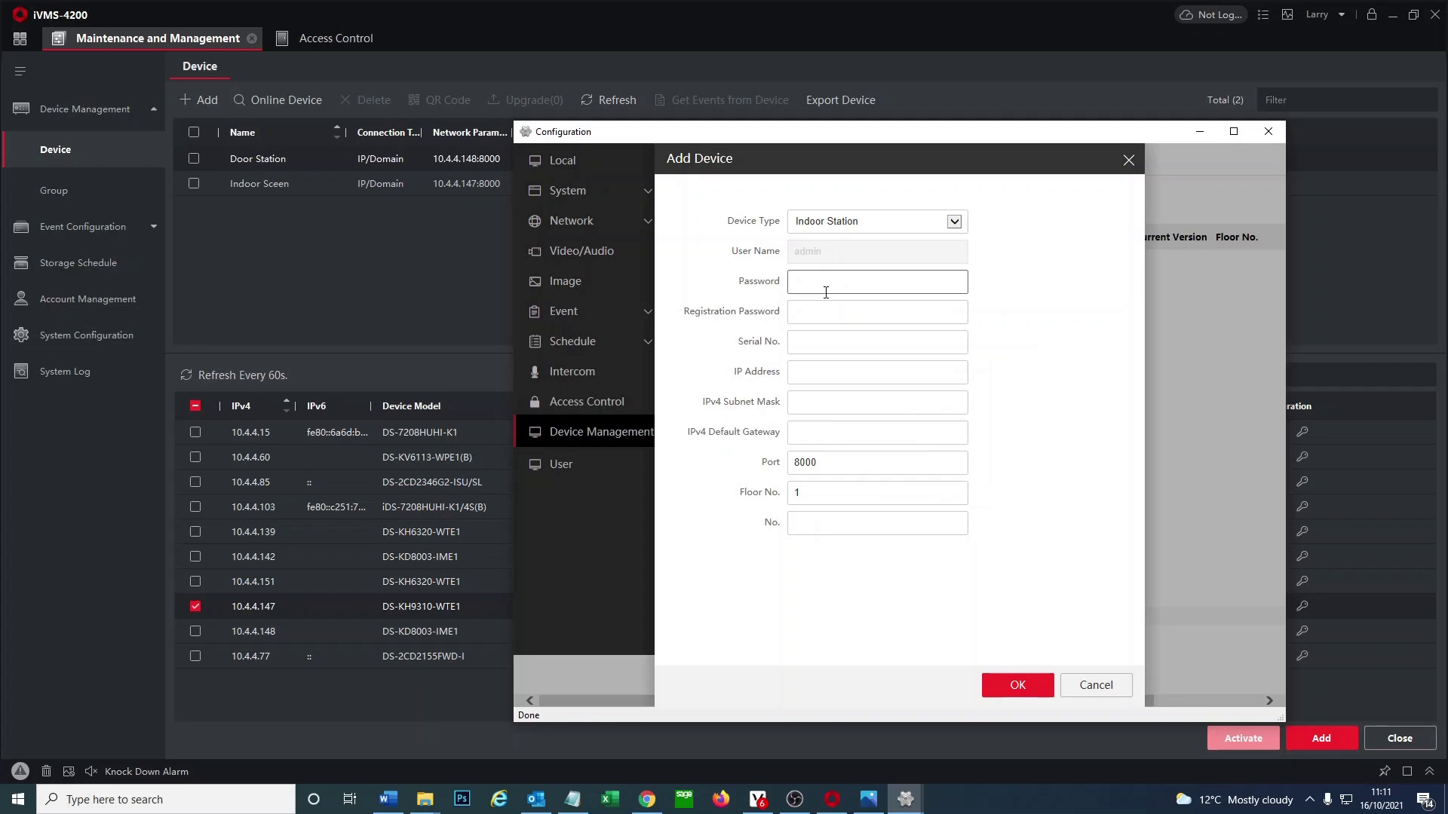
pyautogui.write('••••••••')
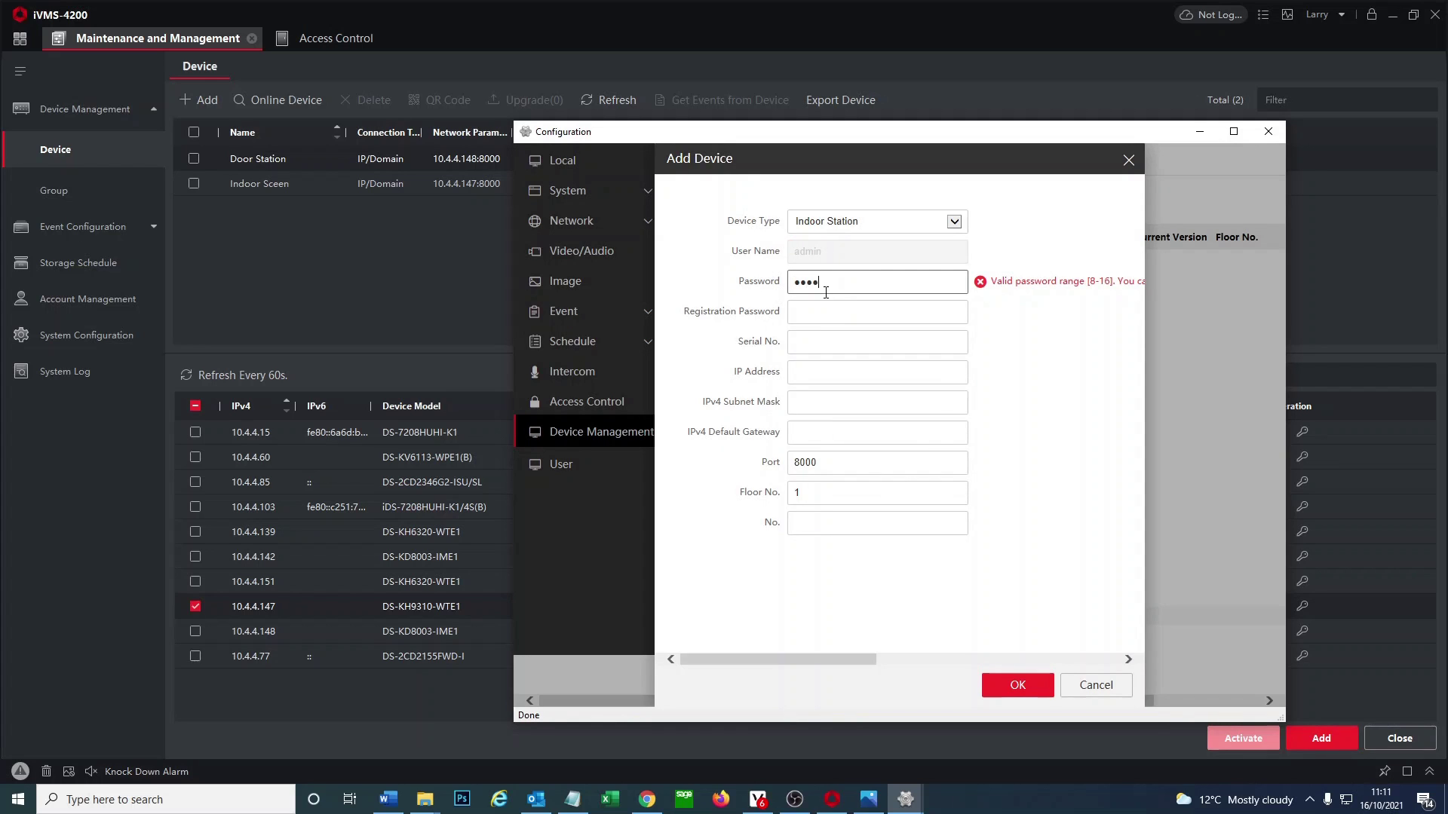
pyautogui.press('Tab')
pyautogui.write('••••••••')
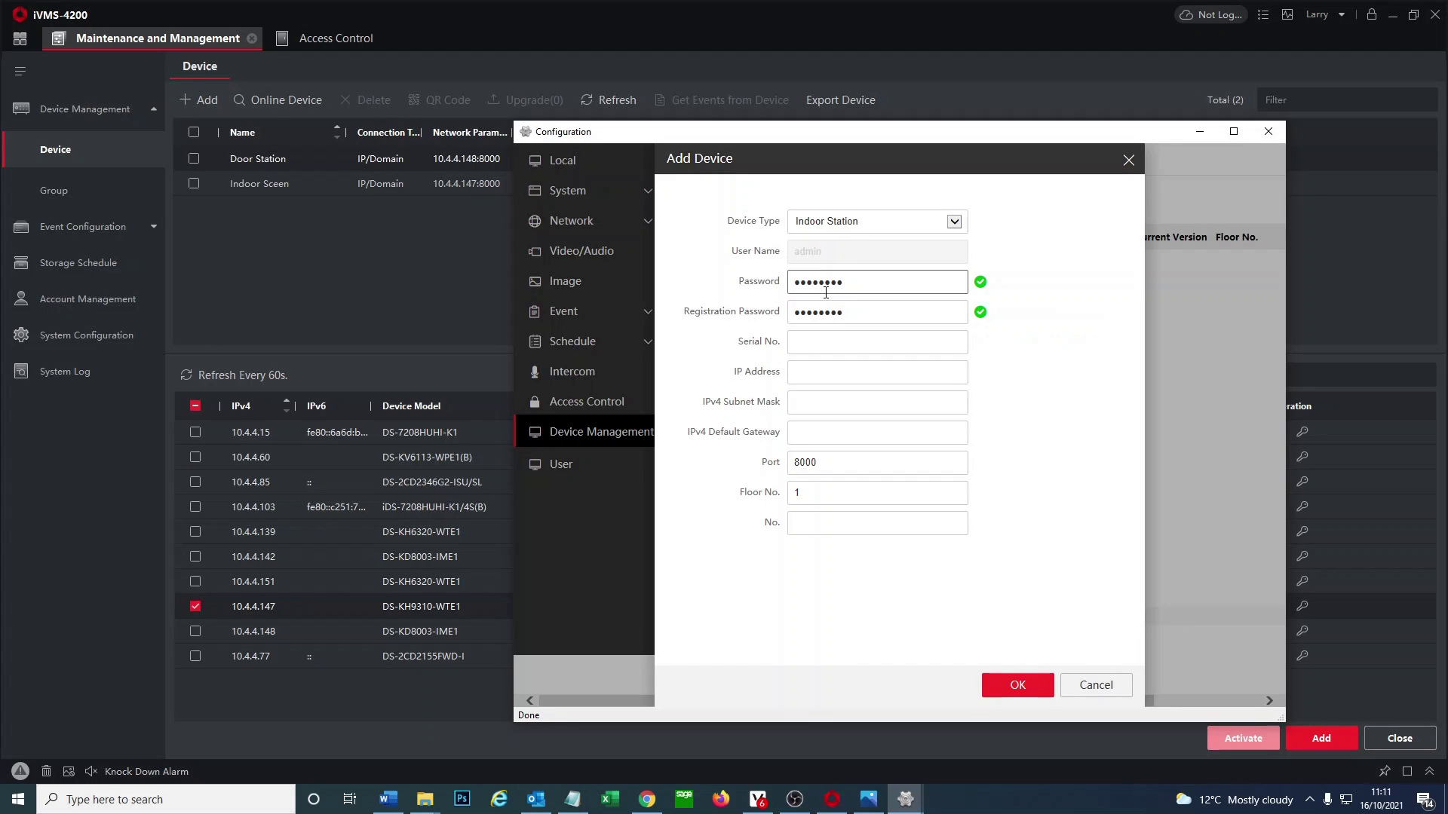
pyautogui.click(845, 343)
pyautogui.hotkey('ctrl', 'v')
# - Fill in IP 10.4.4.147, subnet mask 255.255.255.0 and gateway 10.4.4.1
pyautogui.click(852, 374)
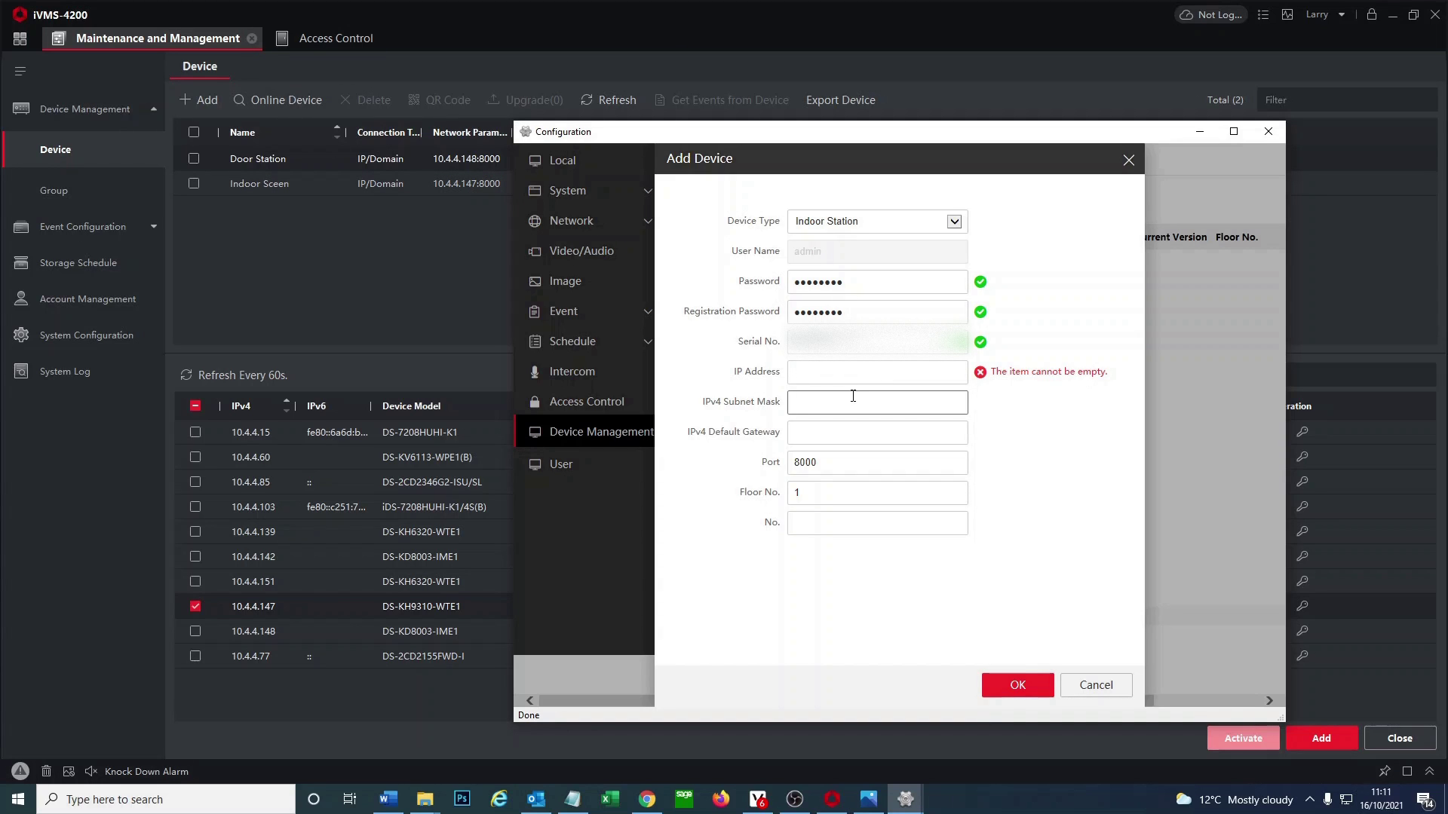
pyautogui.write('10.4.4.147')
pyautogui.click(853, 396)
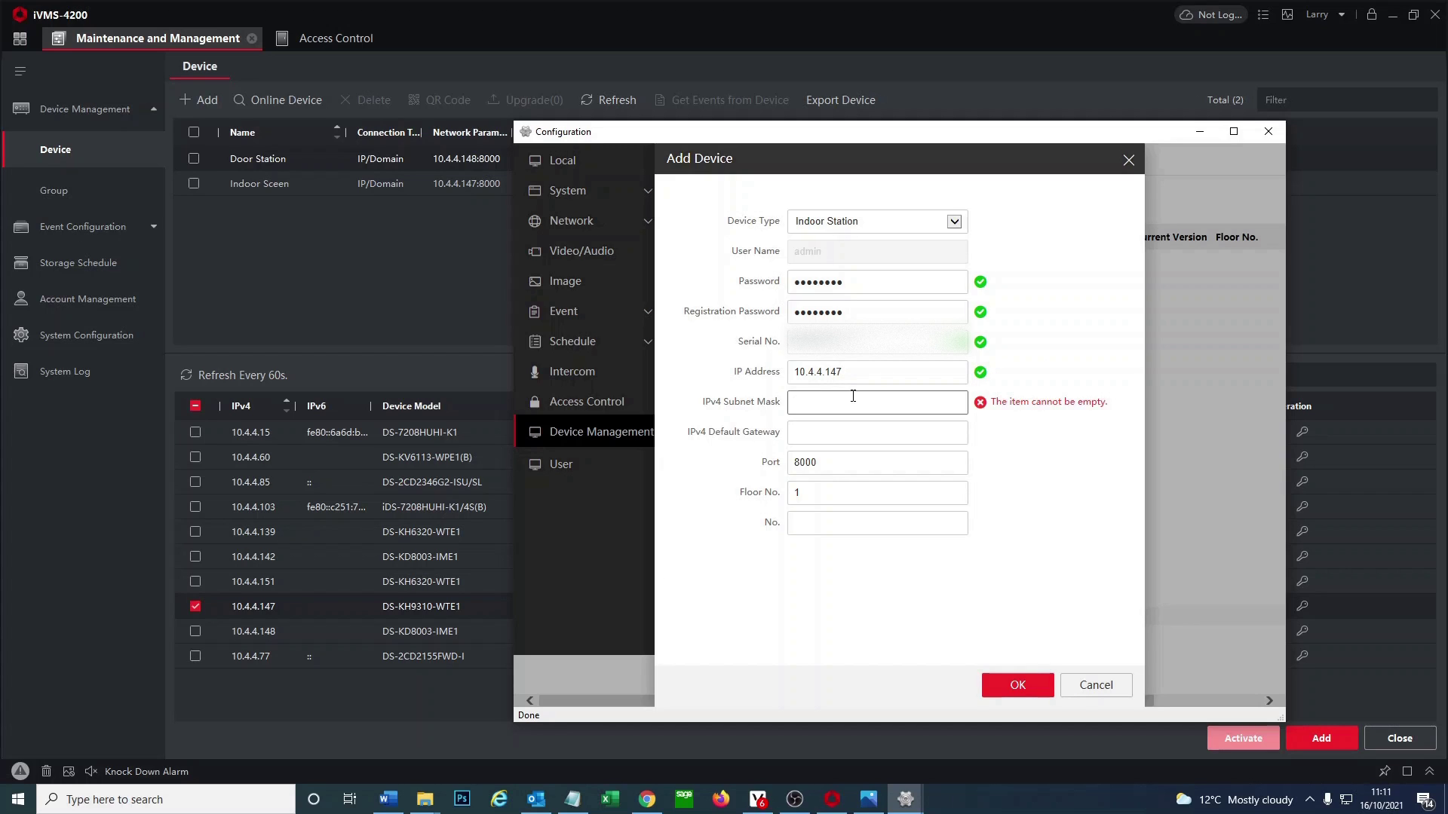
pyautogui.write('255.255.255.0')
pyautogui.click(829, 372)
pyautogui.hotkey('ctrl', 'a')
pyautogui.hotkey('ctrl', 'c')
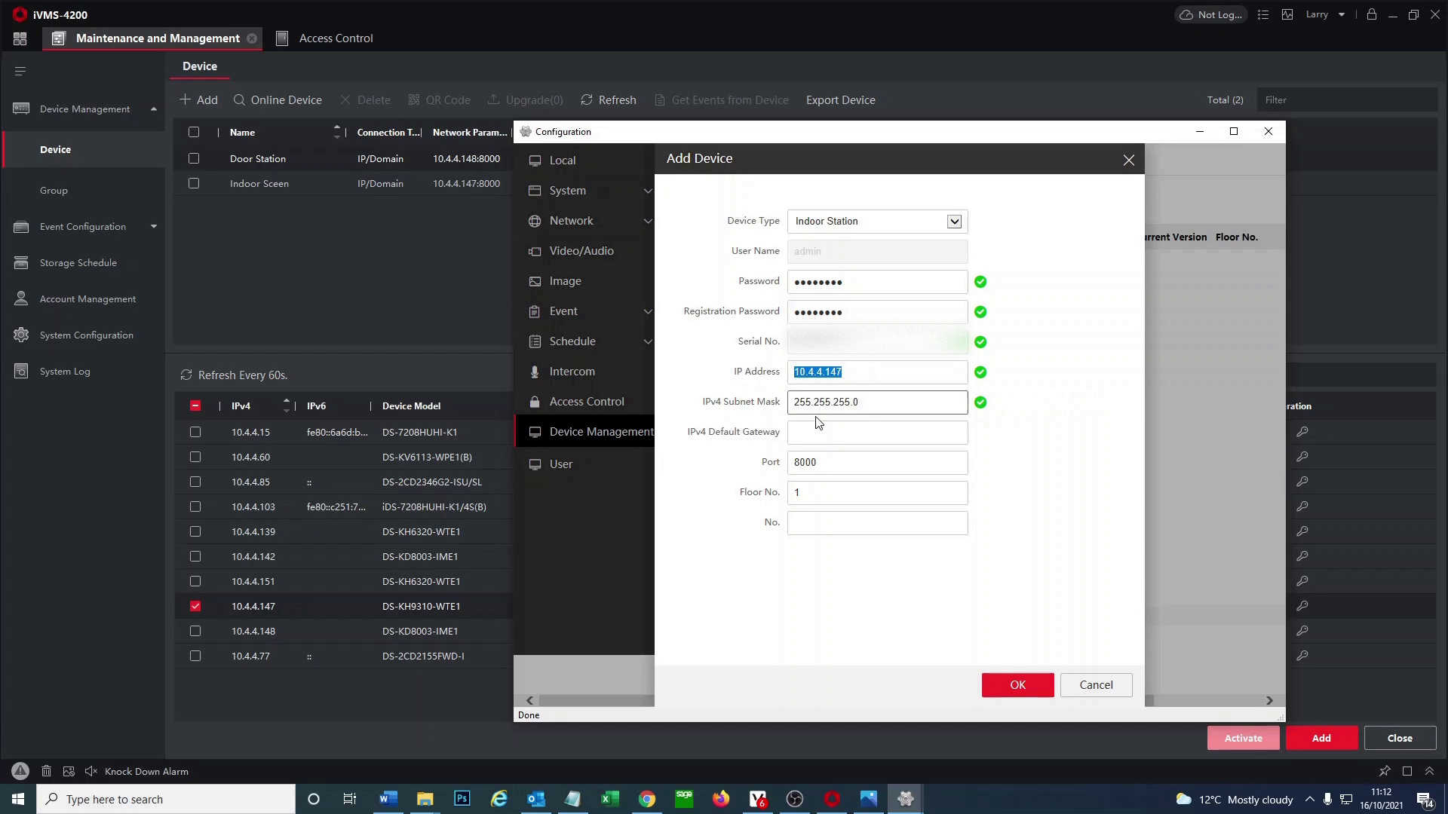
pyautogui.click(825, 428)
pyautogui.hotkey('ctrl', 'v')
pyautogui.press('BackSpace')
pyautogui.press('BackSpace')
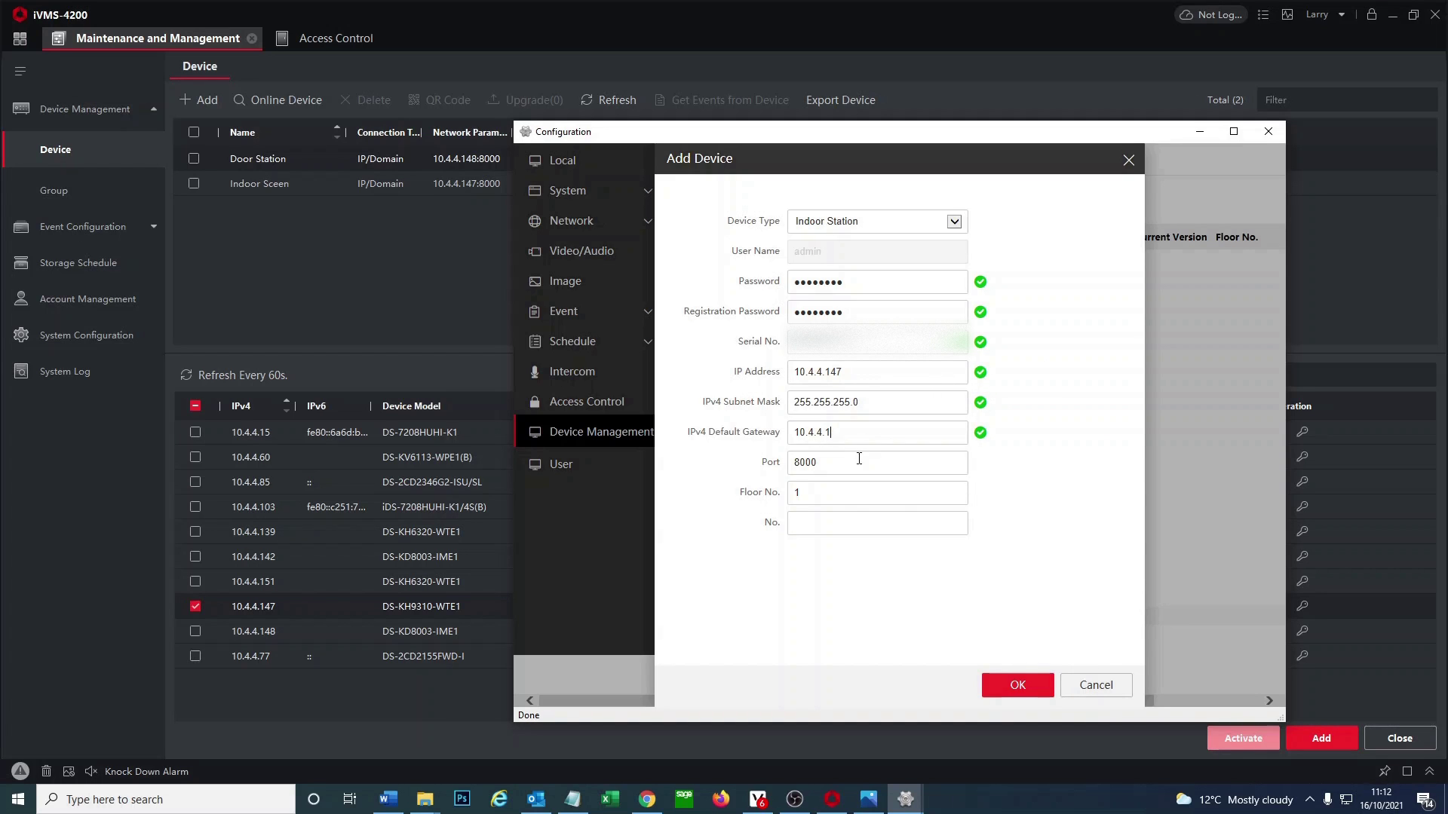
# - Set No. to 1 and save the indoor station entry to the door station's list
pyautogui.click(847, 519)
pyautogui.click(852, 493)
pyautogui.click(857, 459)
pyautogui.click(867, 495)
pyautogui.click(866, 521)
pyautogui.write('1')
pyautogui.click(1030, 687)
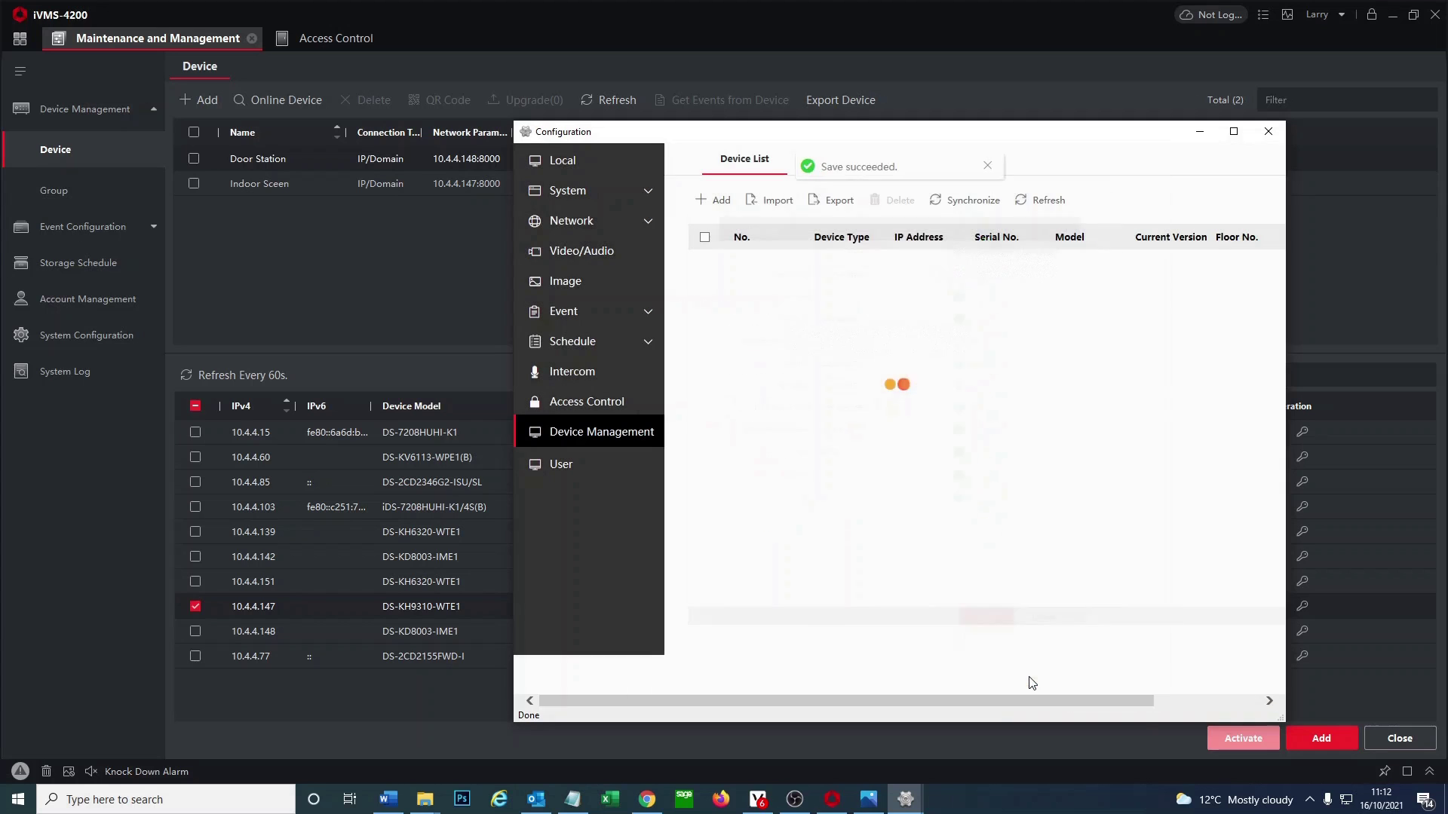
pyautogui.doubleClick(1095, 136)
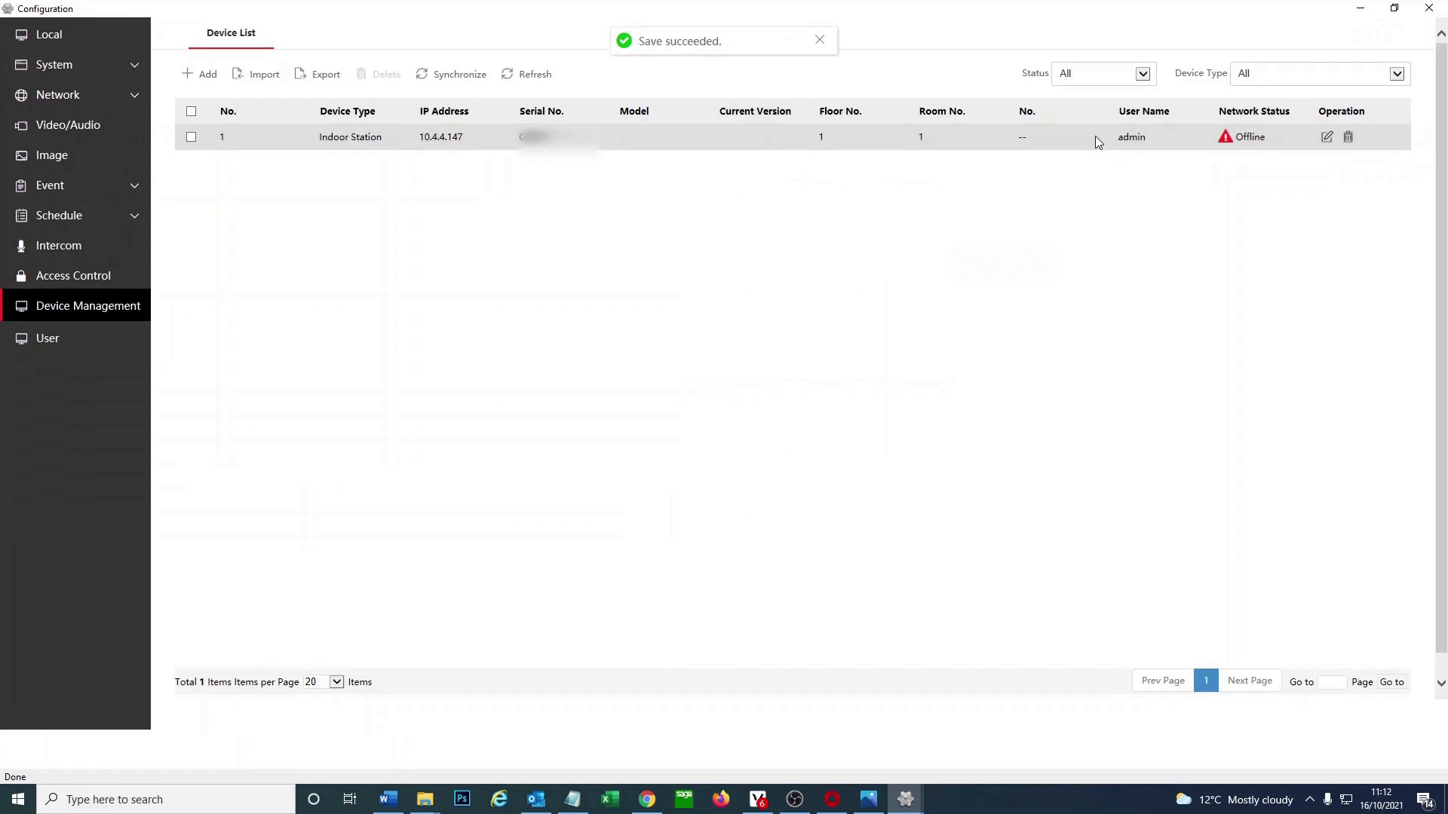
pyautogui.doubleClick(668, 6)
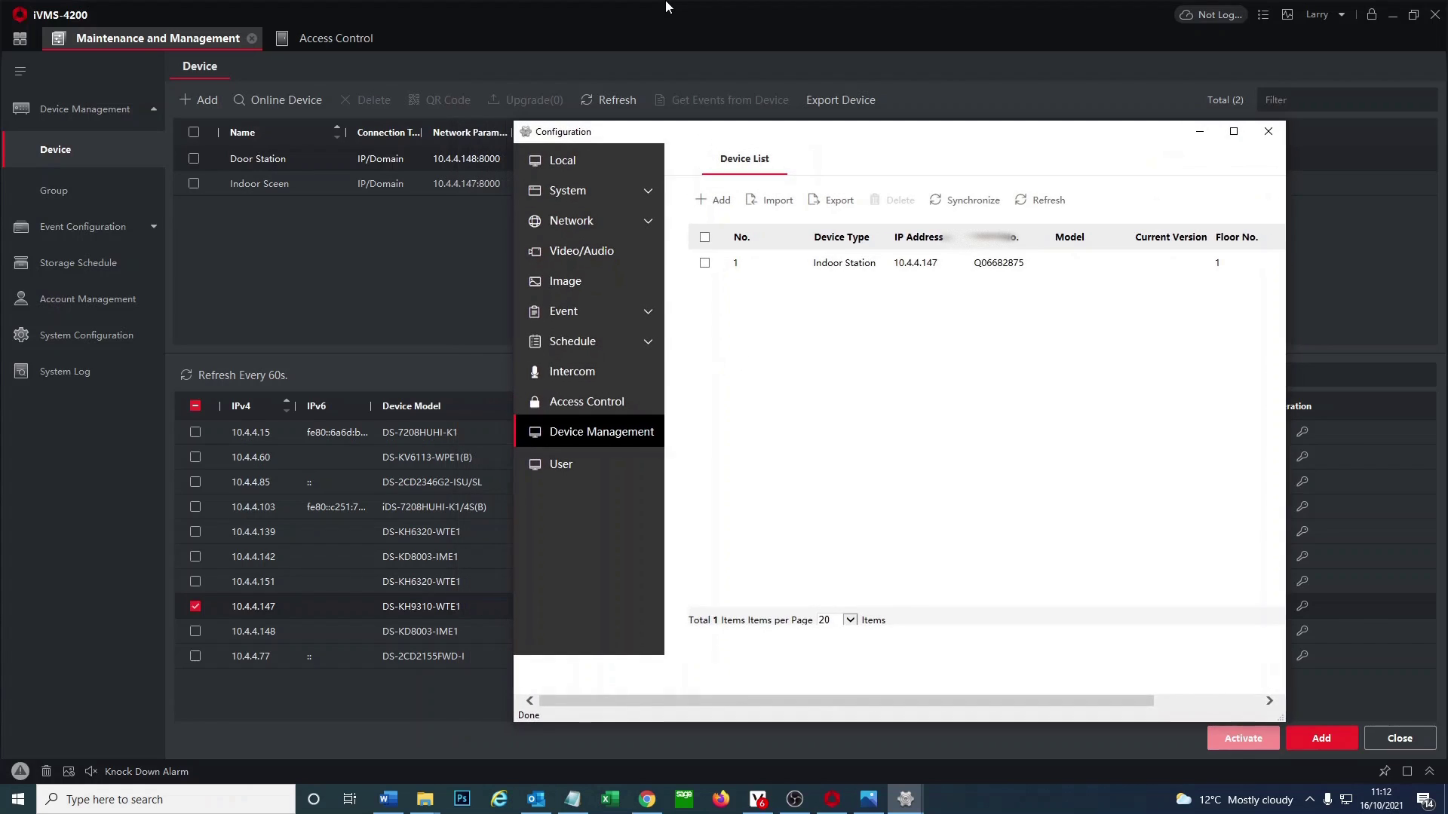
# - Enter and save a registration password in the indoor screen's Network > Group Network Settings
pyautogui.click(1268, 132)
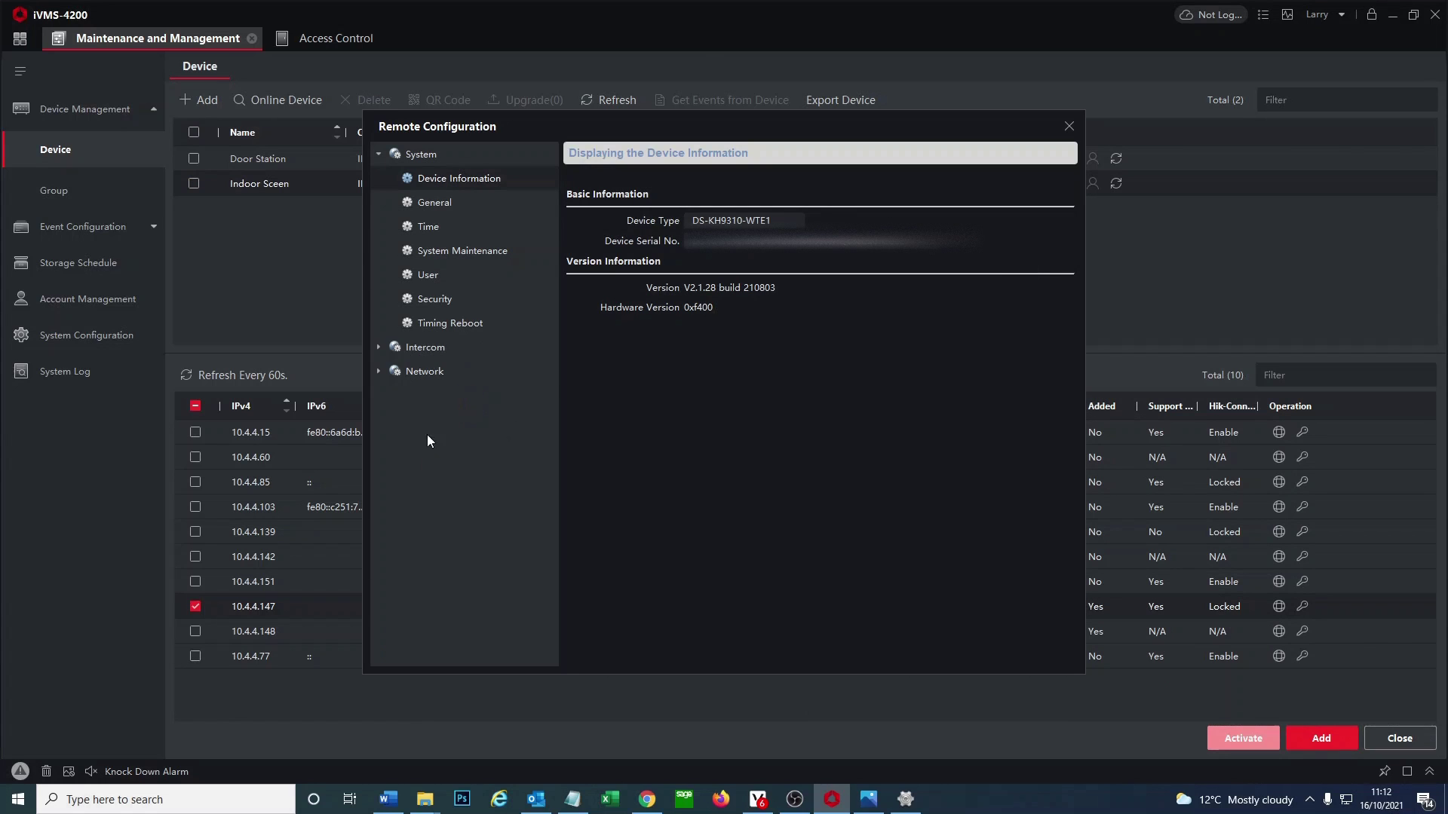
pyautogui.click(431, 374)
pyautogui.click(453, 492)
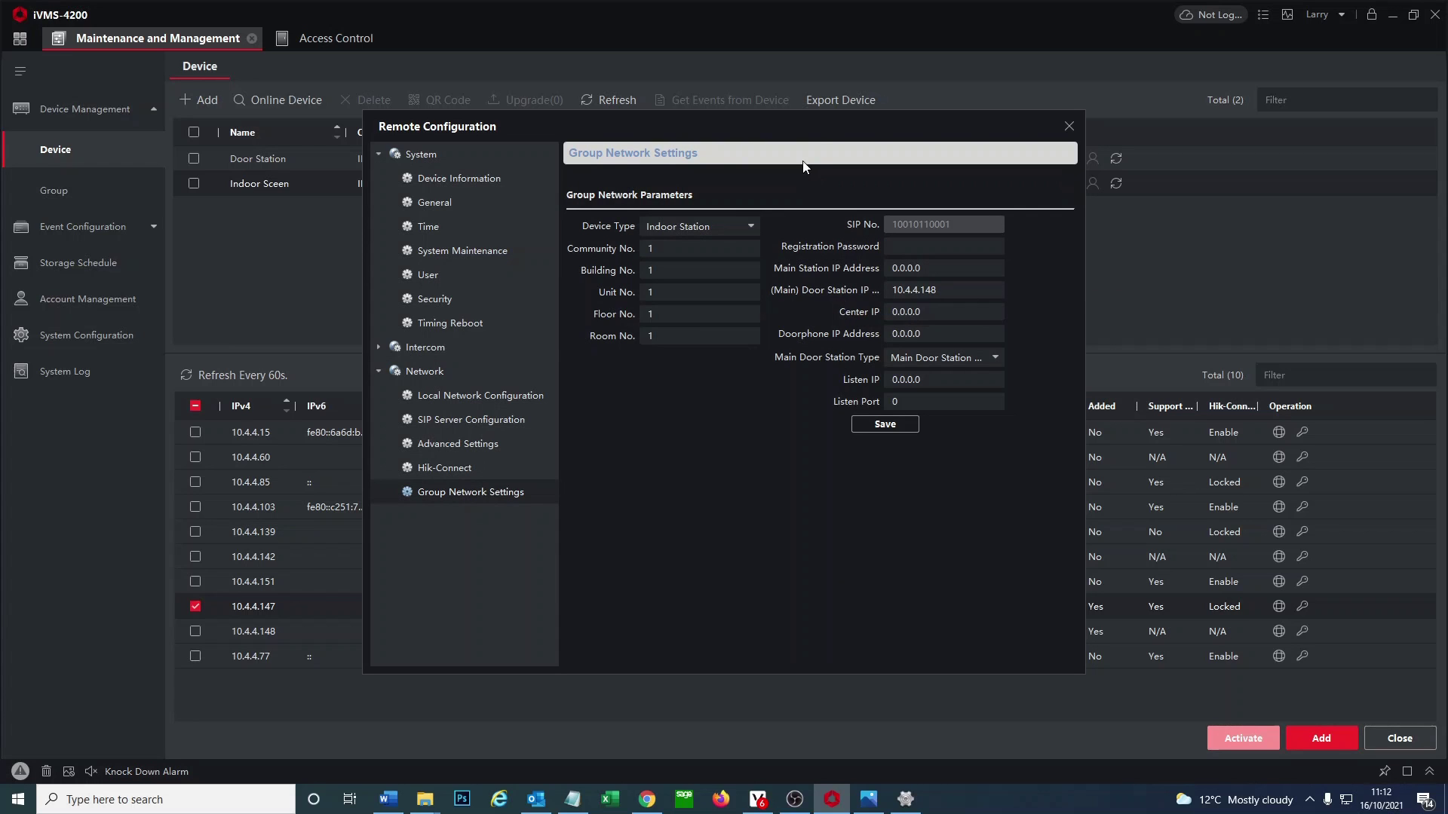
pyautogui.moveTo(825, 128); pyautogui.dragTo(961, 133)
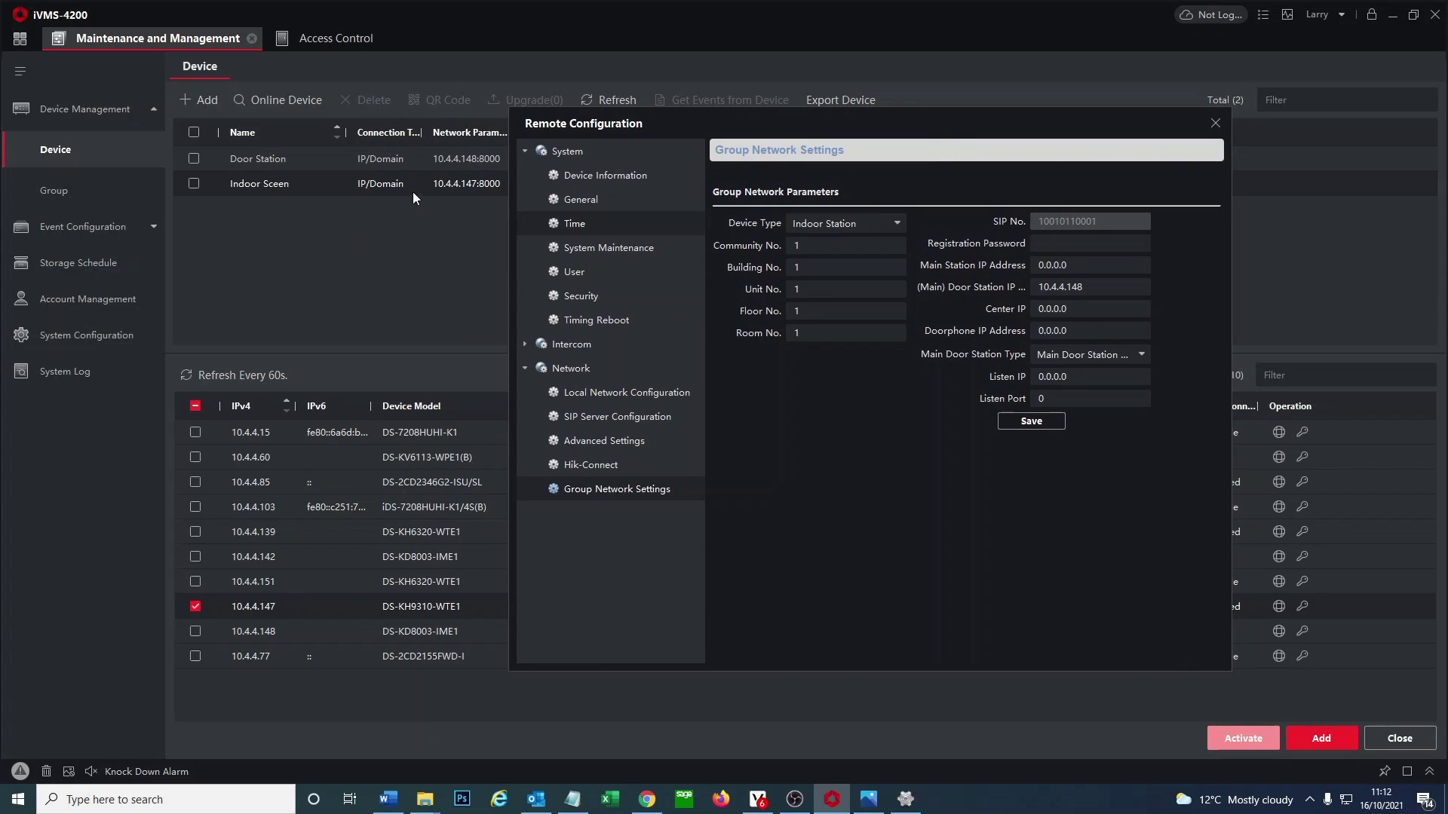
pyautogui.click(1059, 244)
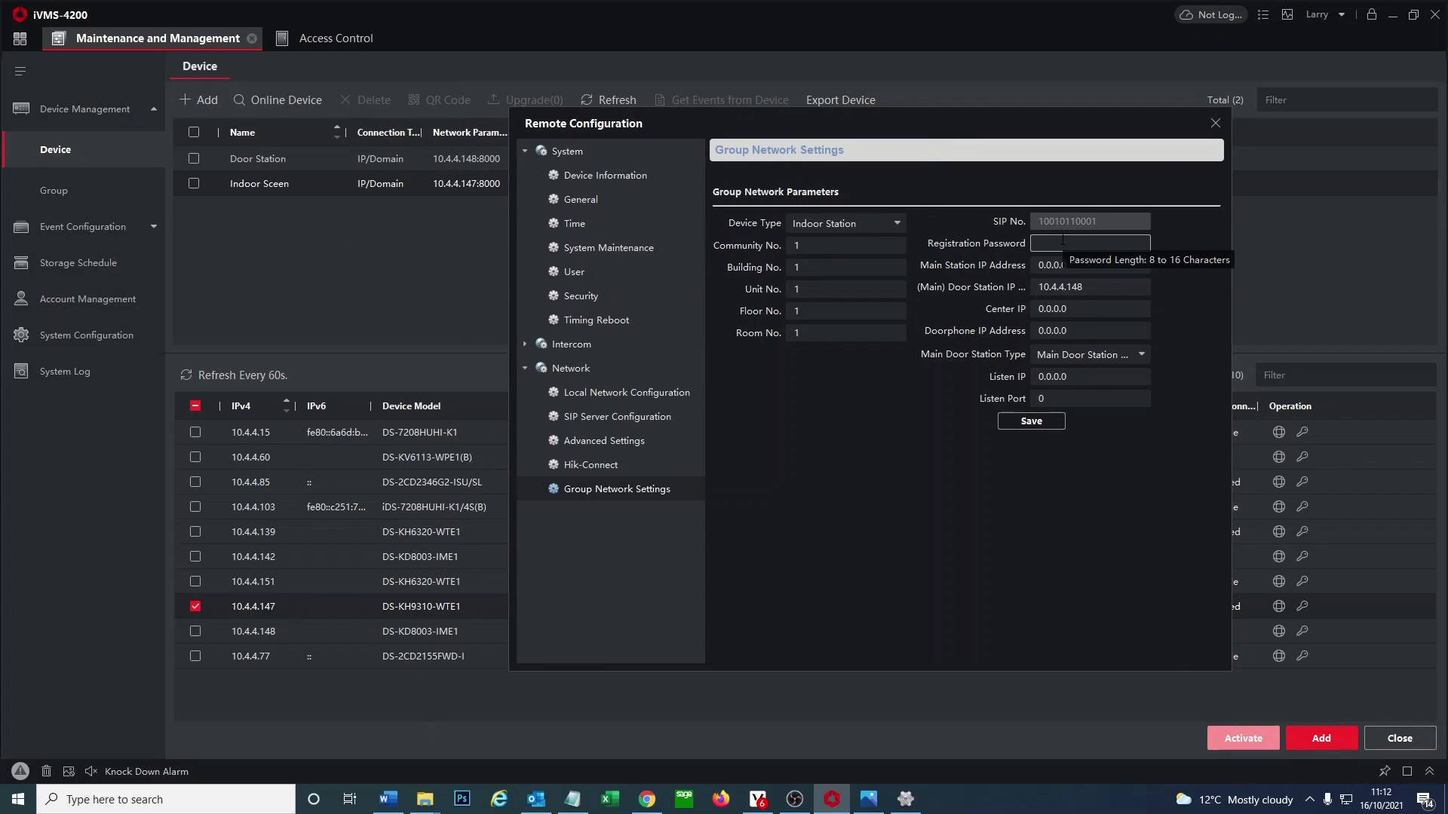
pyautogui.write('••••••••')
pyautogui.click(1047, 422)
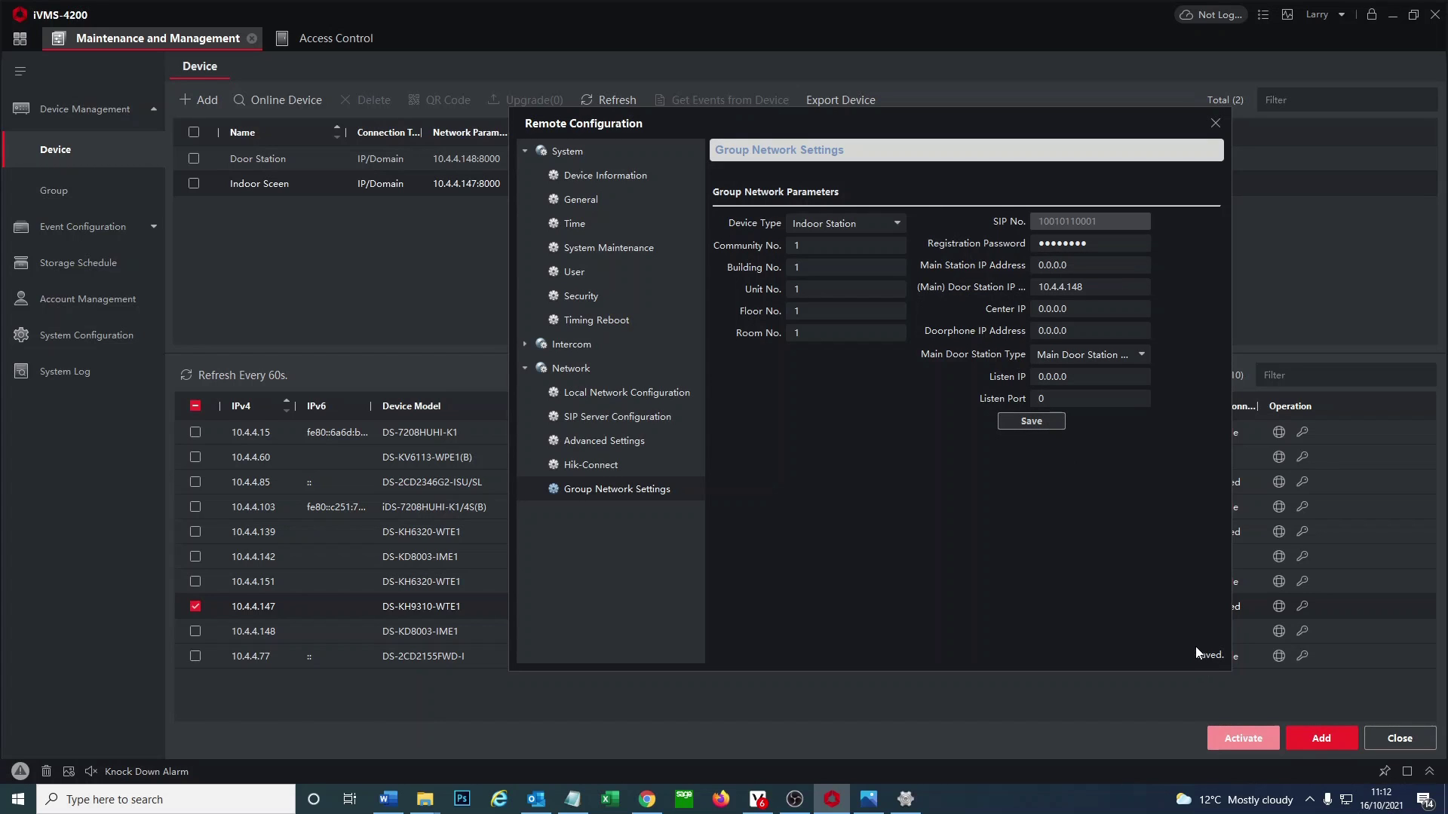
# - Reopen the Door Station's Device Management list showing the Indoor Station at 10.4.4.147
pyautogui.click(1214, 123)
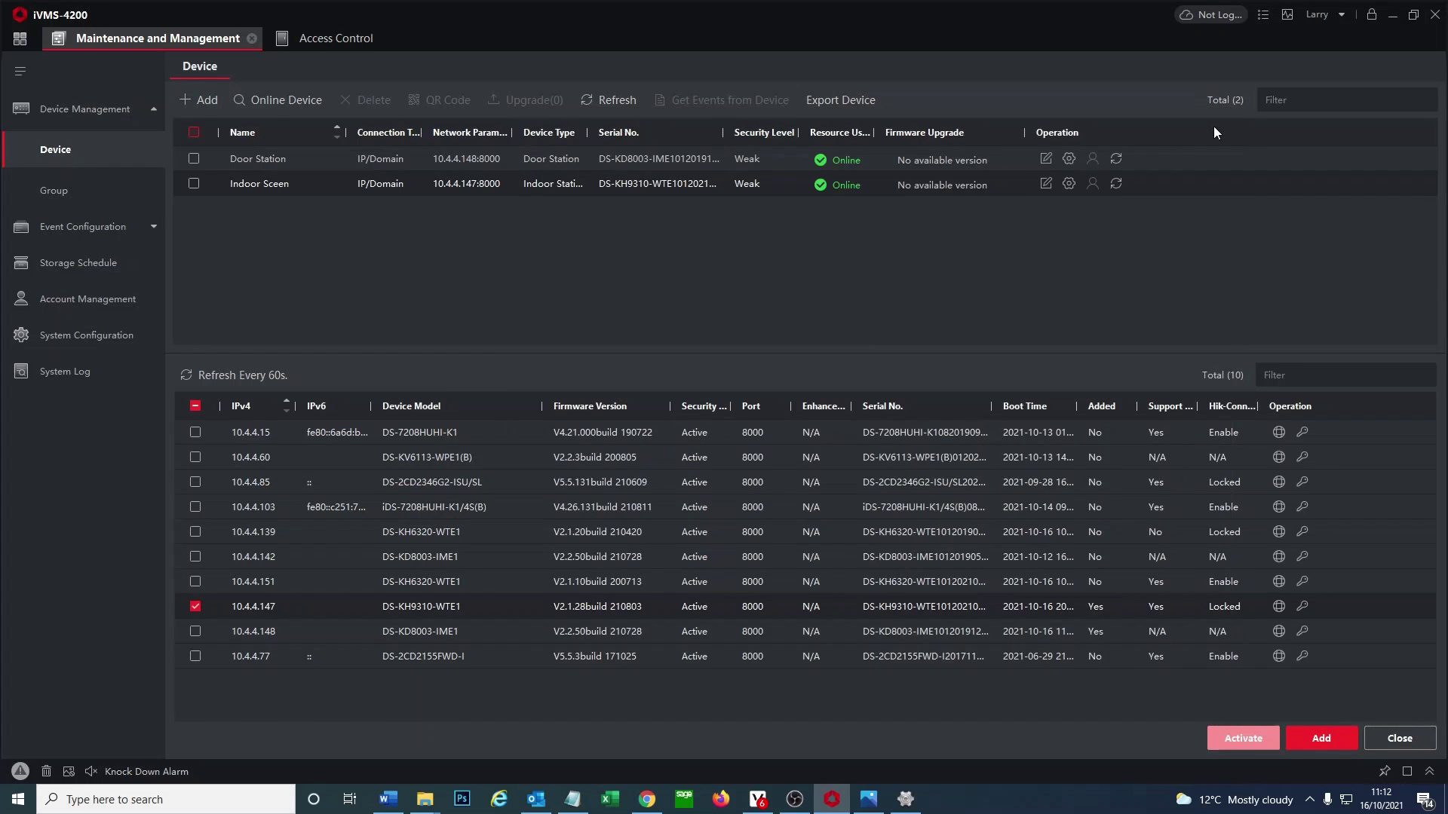
pyautogui.click(1069, 159)
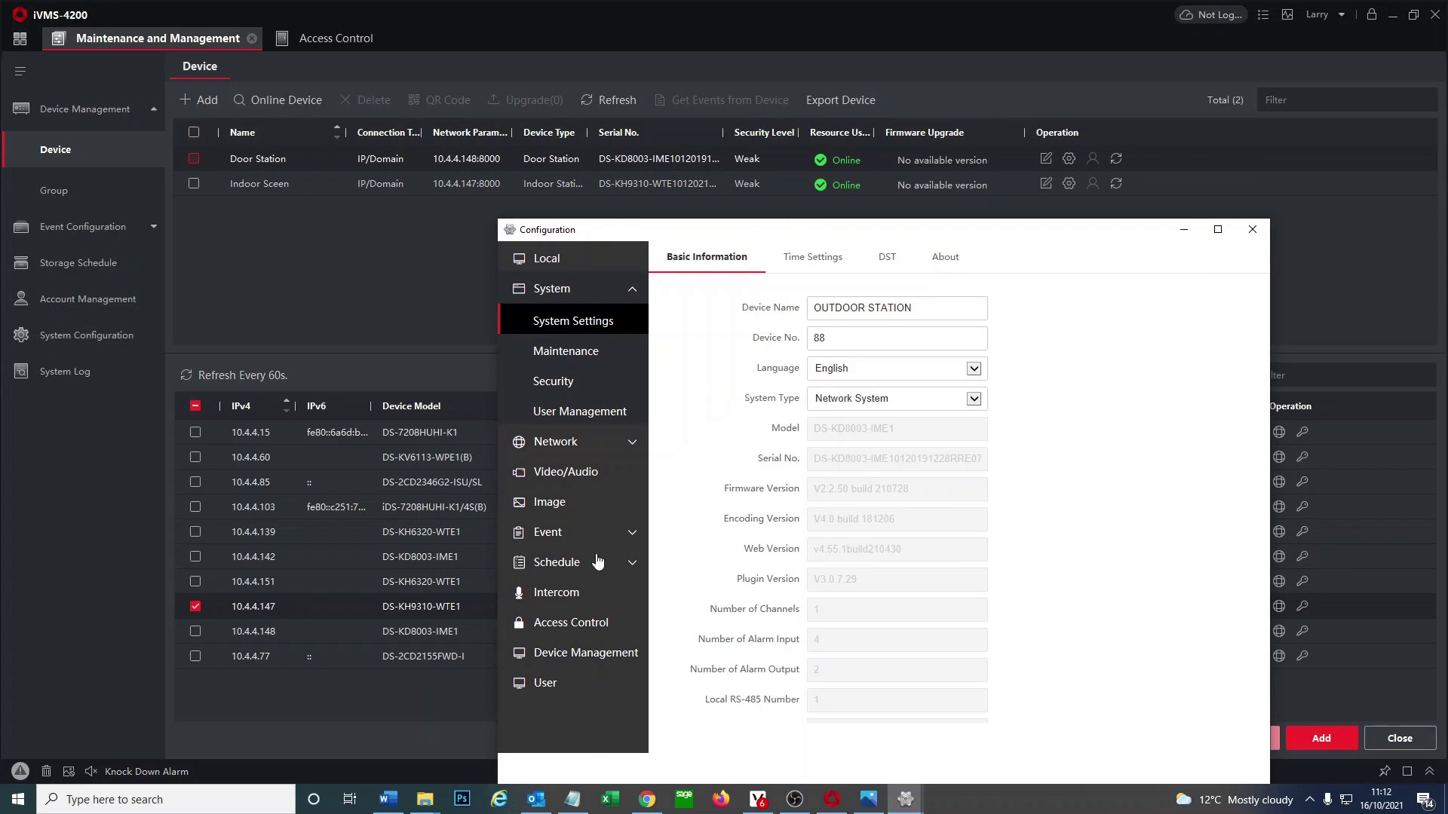
pyautogui.click(553, 652)
pyautogui.doubleClick(945, 226)
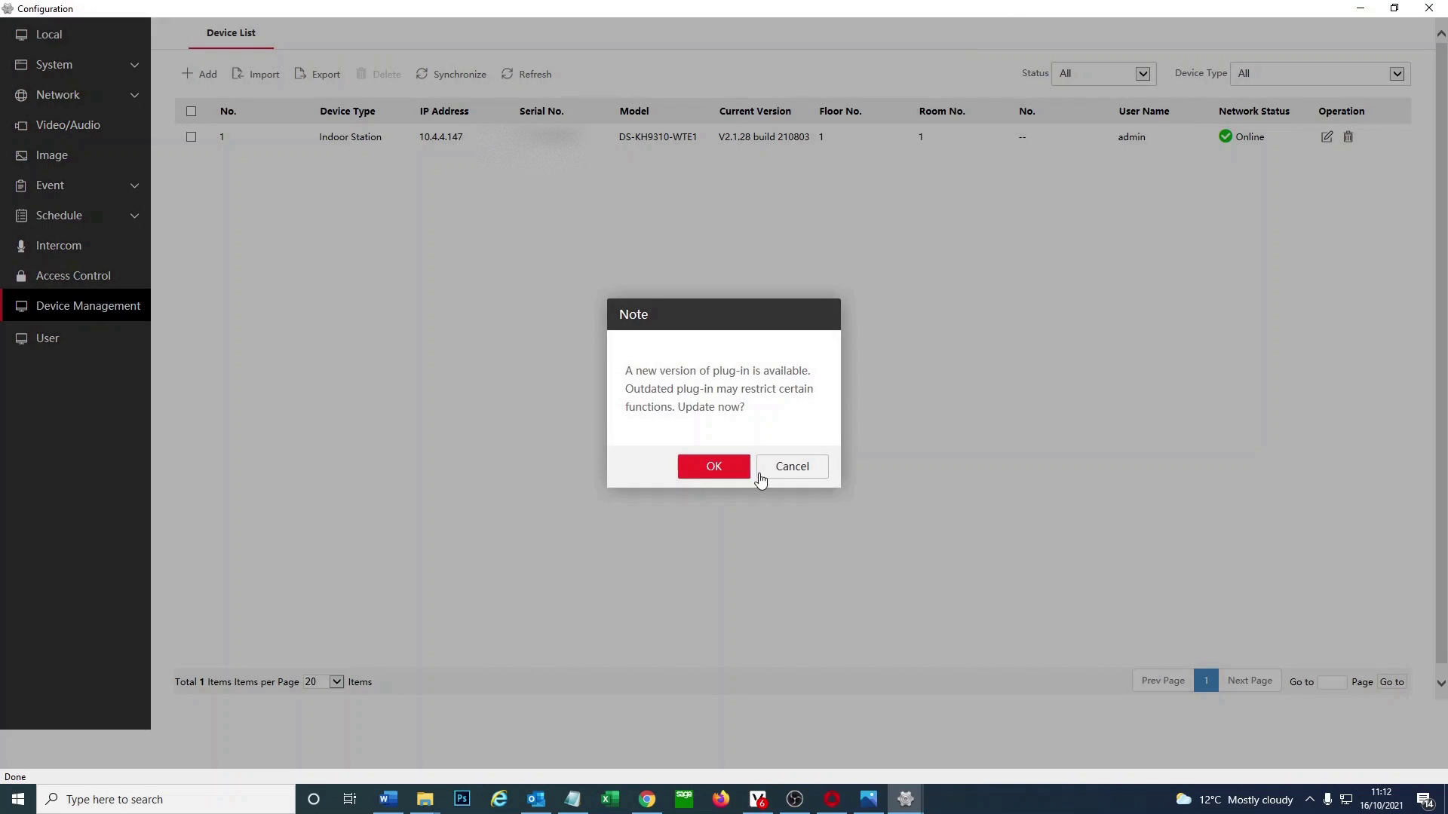
pyautogui.click(778, 463)
pyautogui.doubleClick(804, 6)
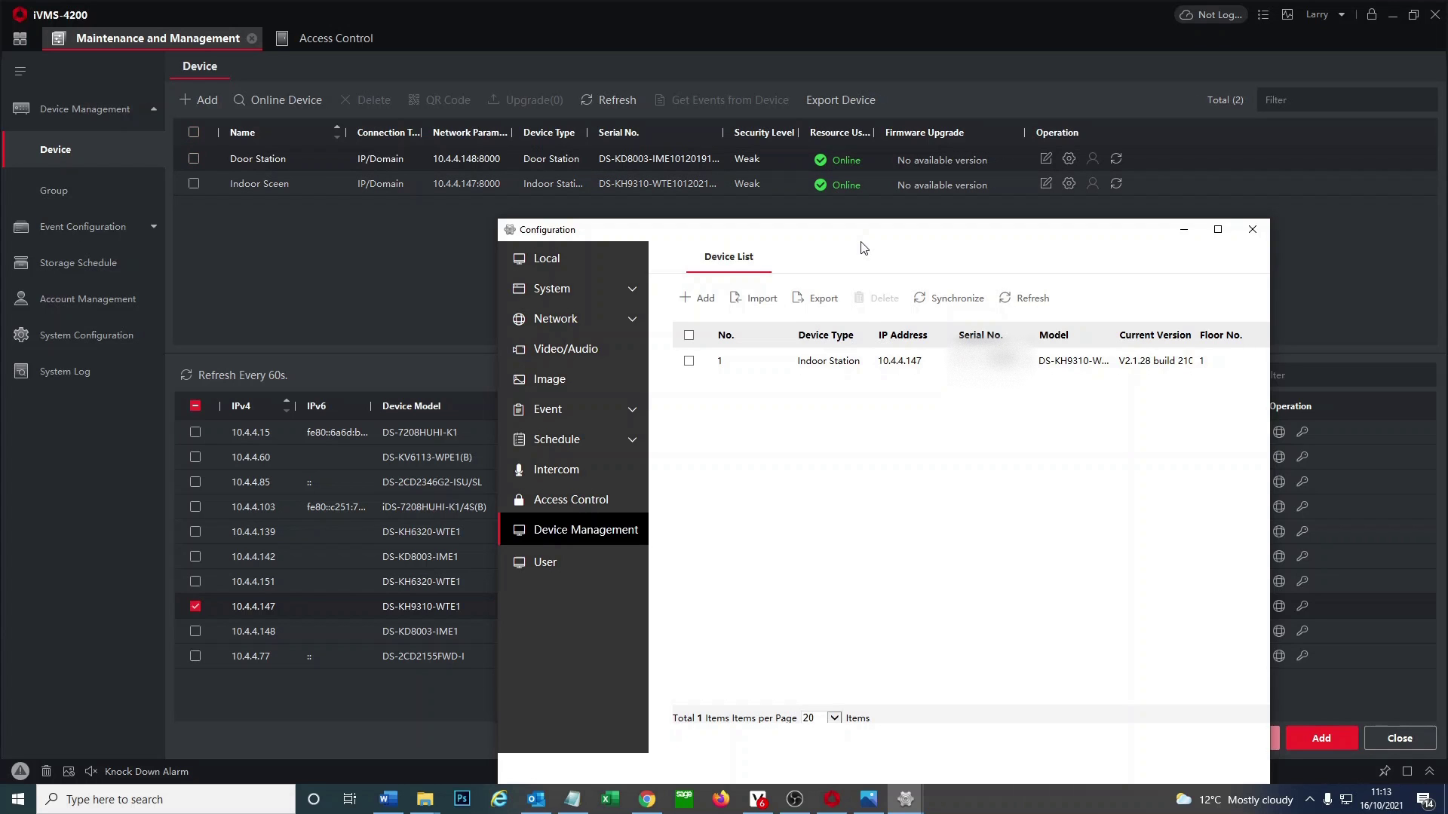
pyautogui.moveTo(860, 236); pyautogui.dragTo(729, 181)
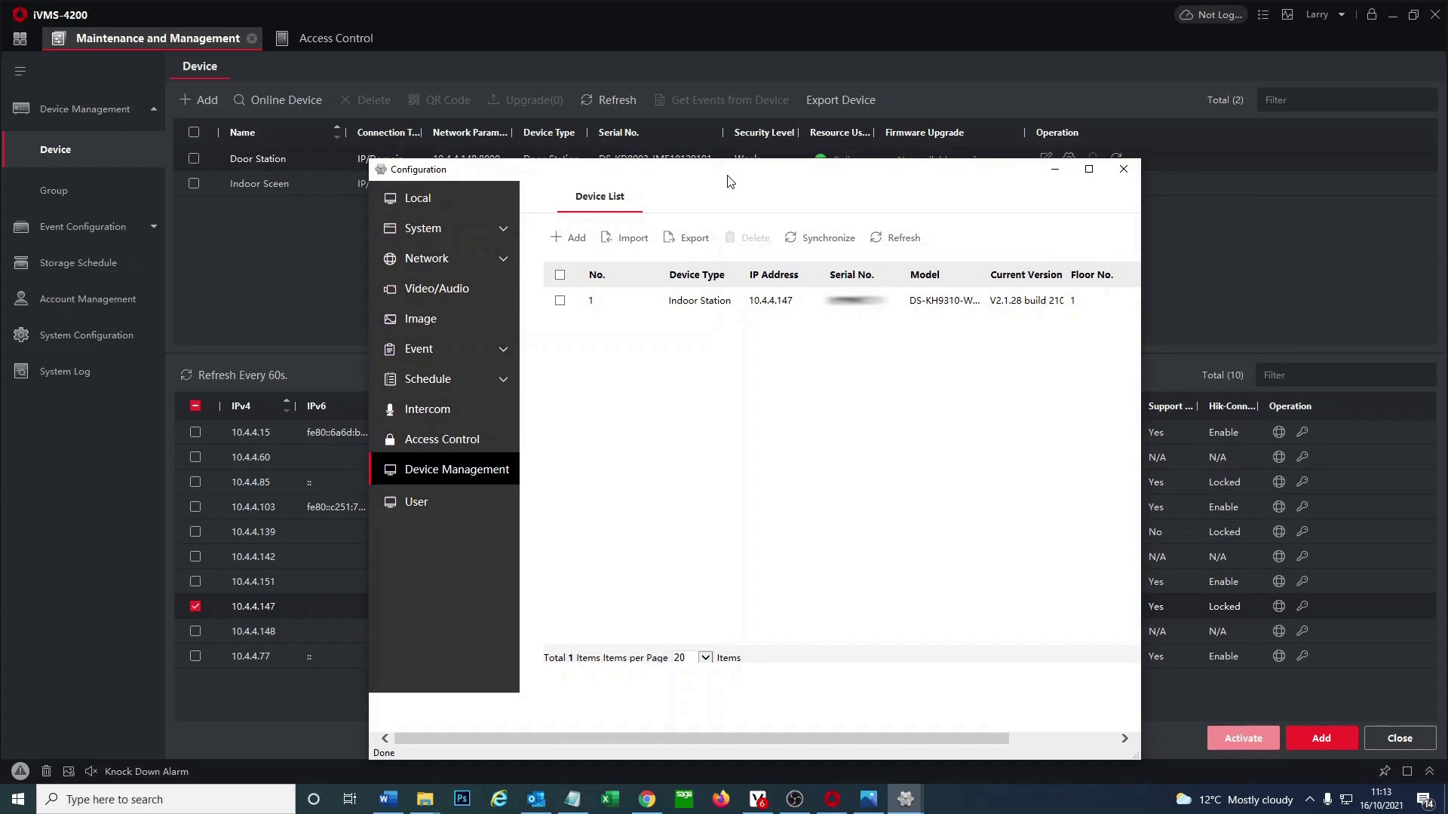